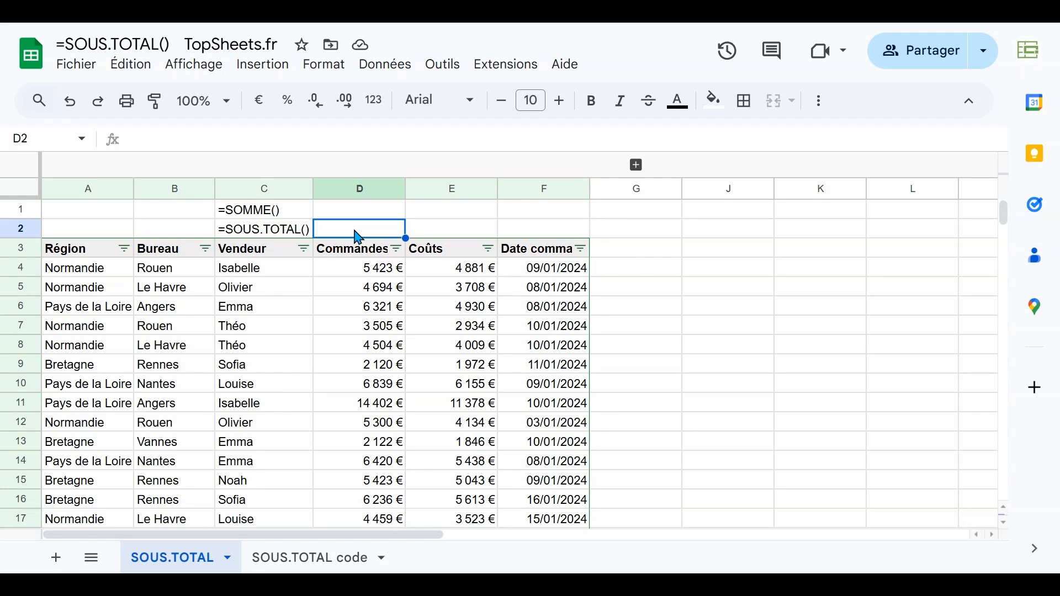
text(=sous)
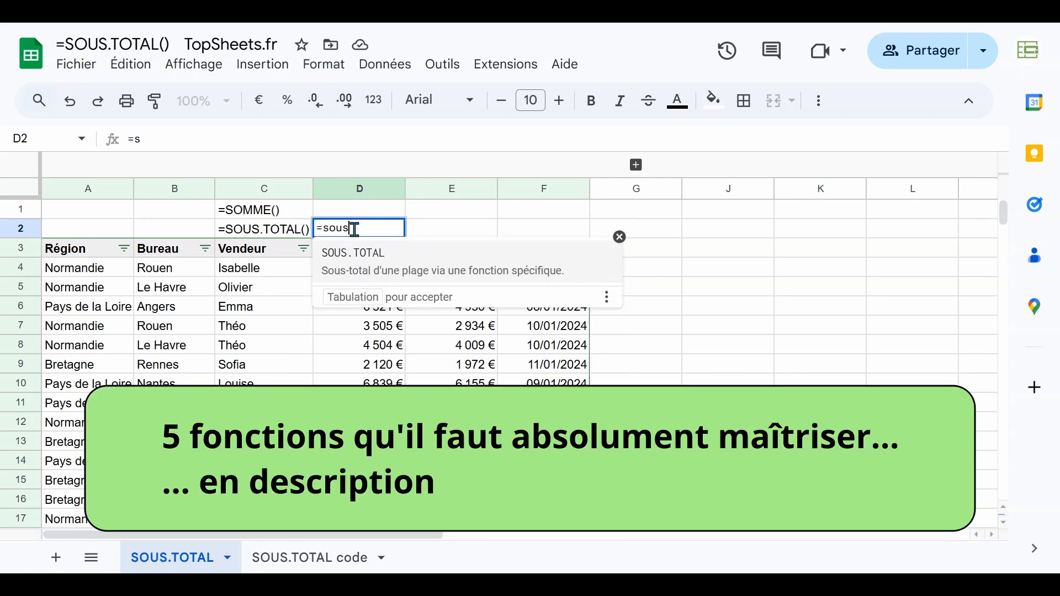
key(Tab)
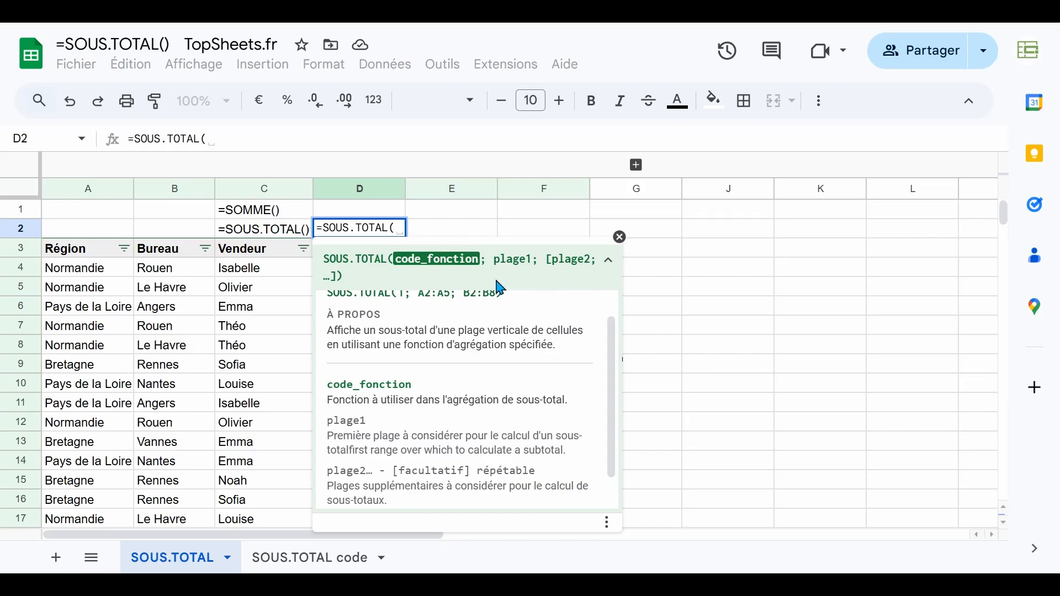
key(Escape)
- Enter the formula =SOMME(D4:D149) in cell D1 to total the Commandes column
click(385, 216)
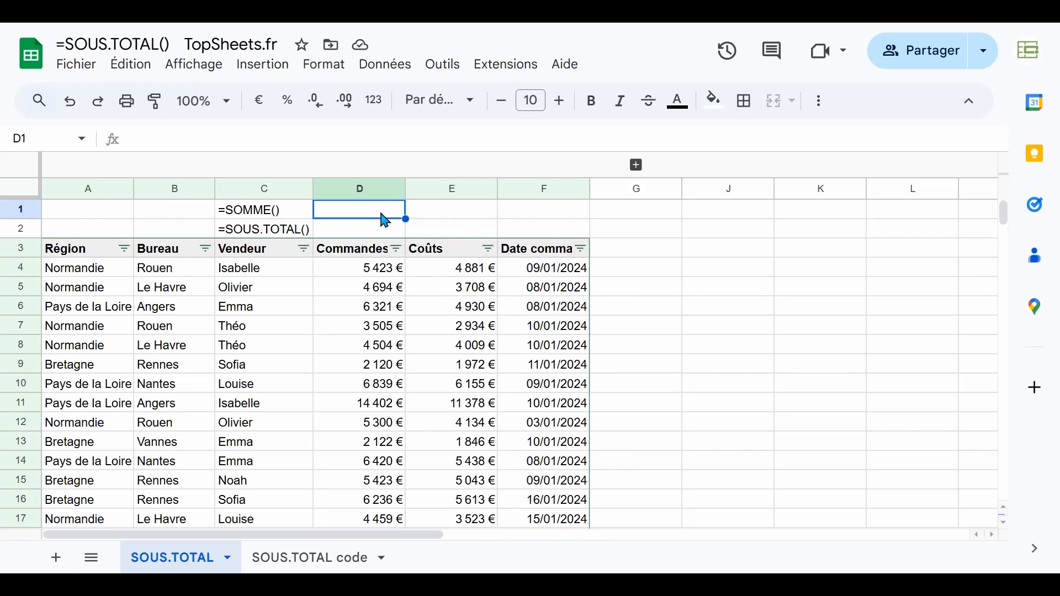
text(=)
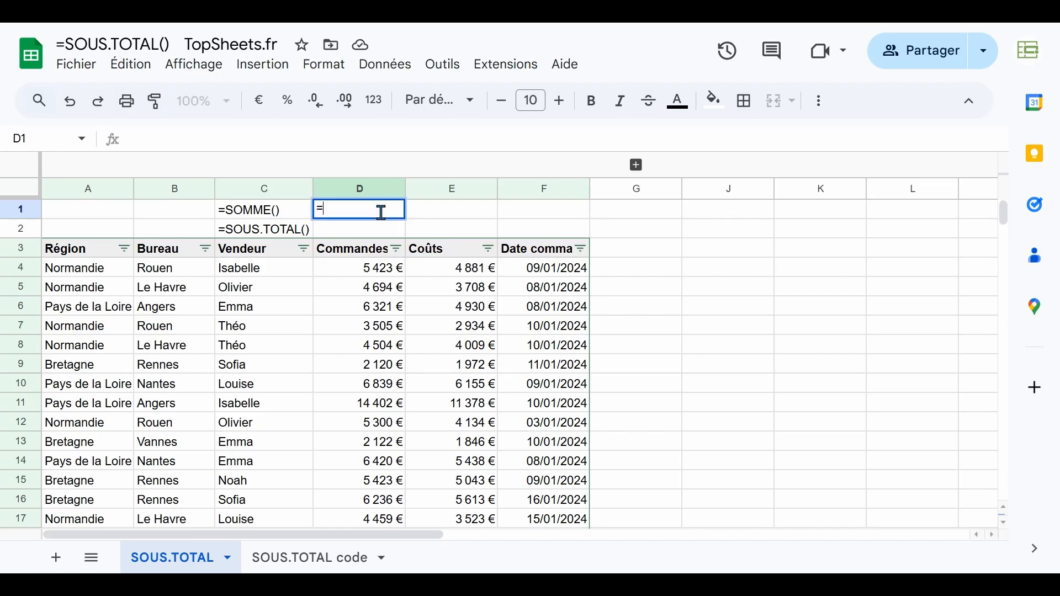
text(somme()
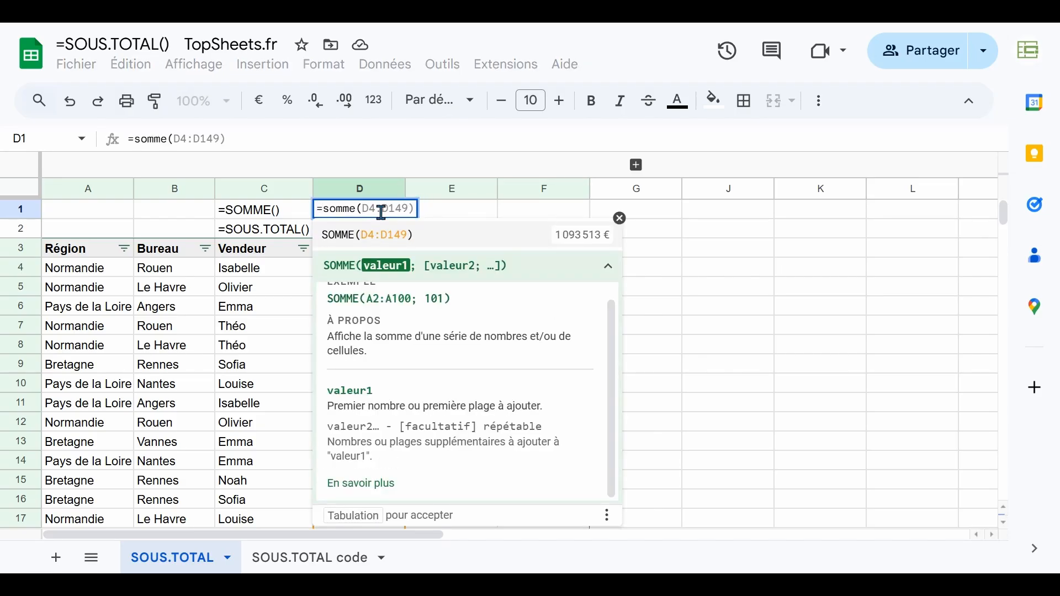
key(Tab)
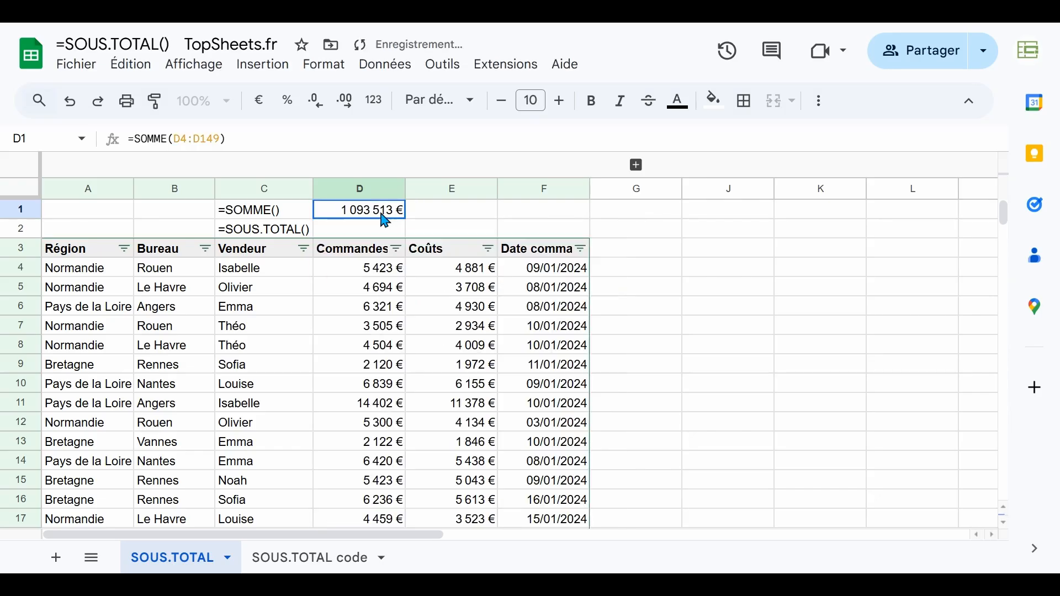
- Check where the Commandes data ends and enter =SOUS.TOTAL(9;D4:D149) in cell D2
click(380, 276)
key(ctrl+Down)
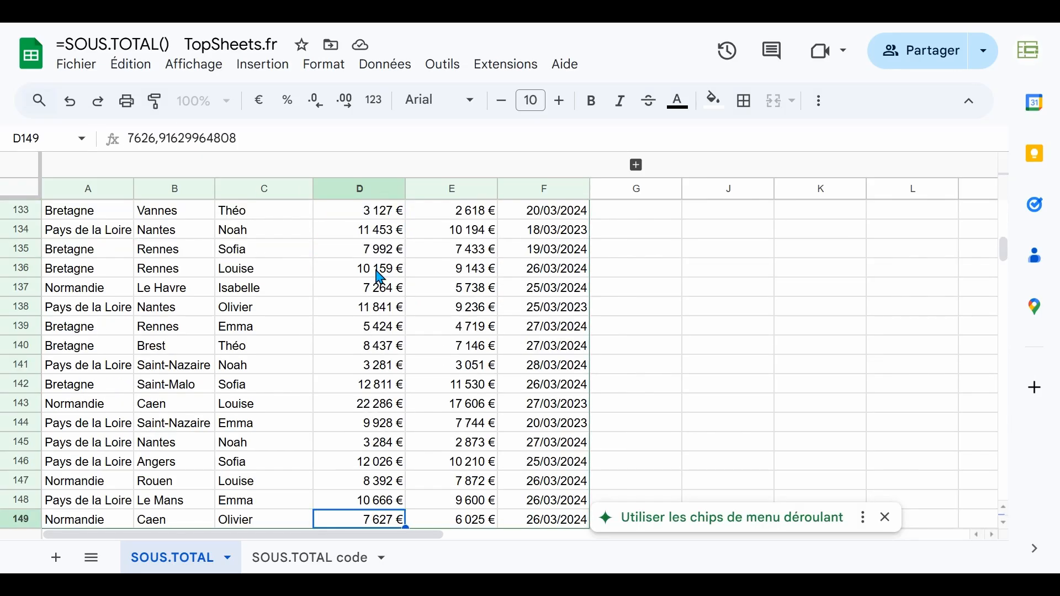
key(ctrl+Up)
key(Up)
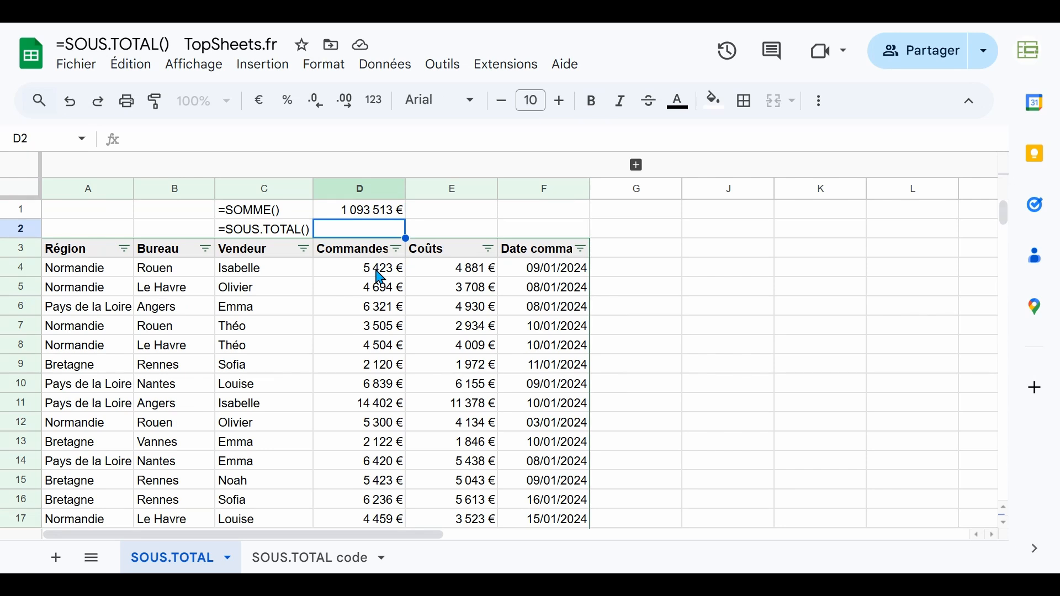
text(=sous)
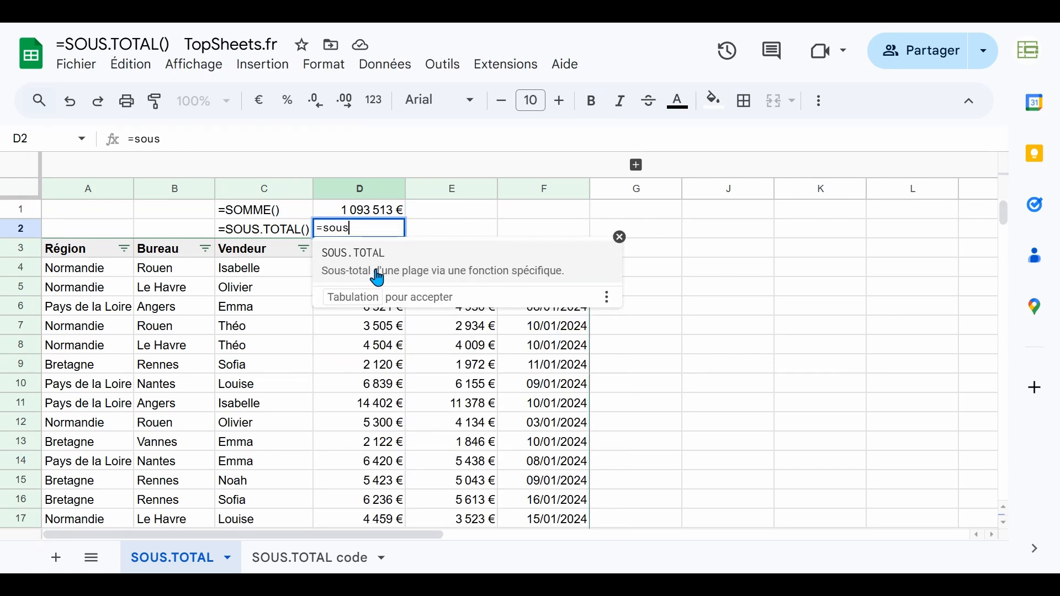
click(379, 278)
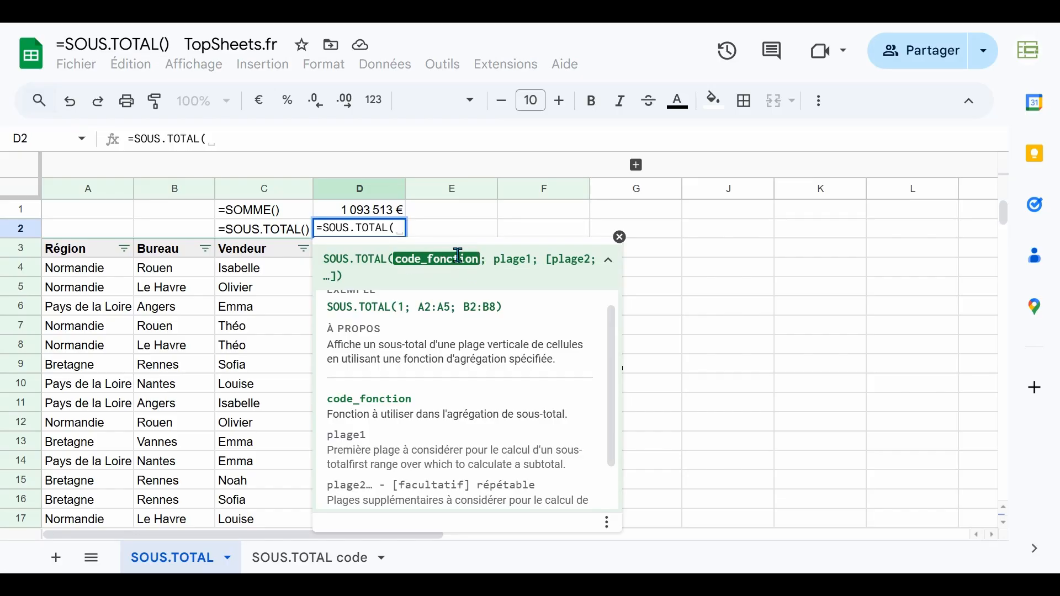
text(9)
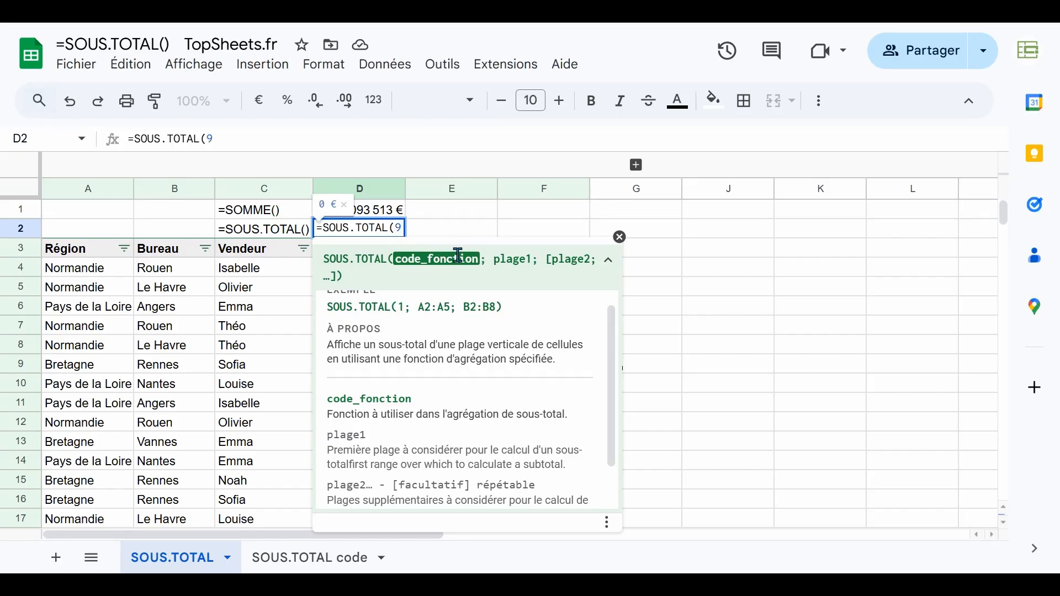
text(; )
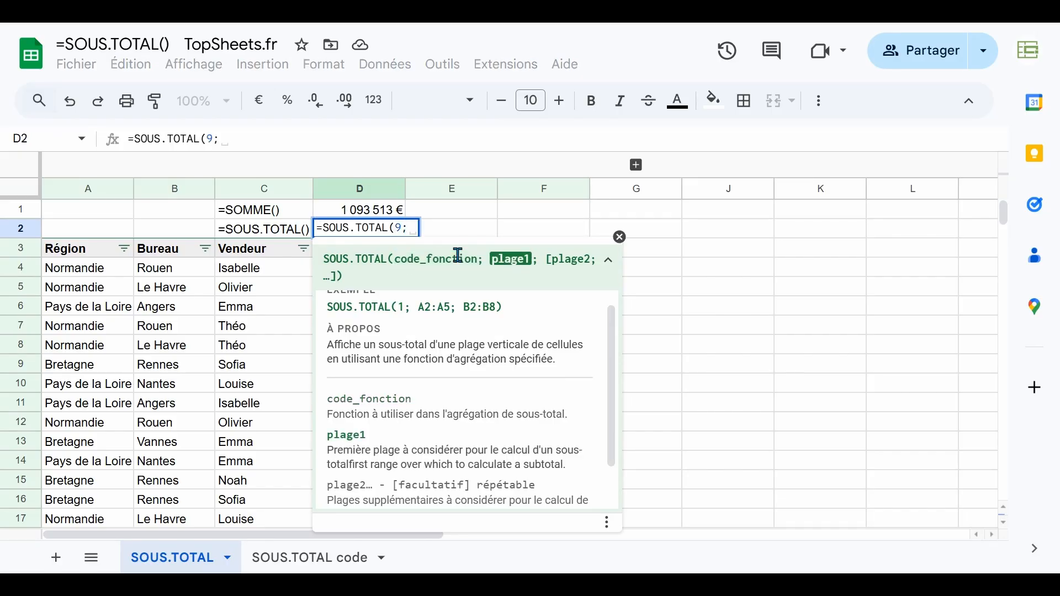
text(D4:)
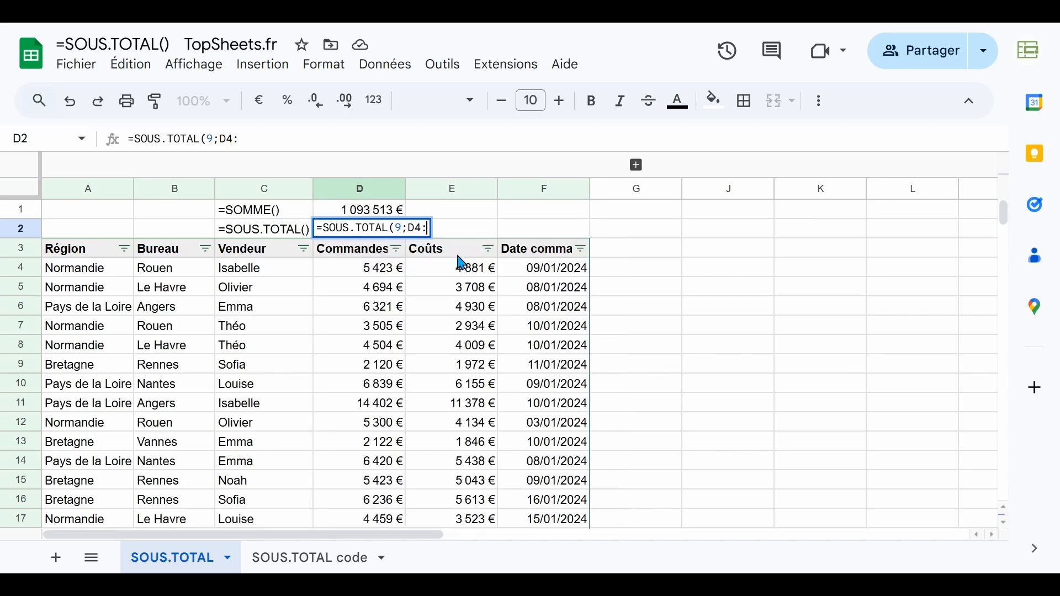
text(D149))
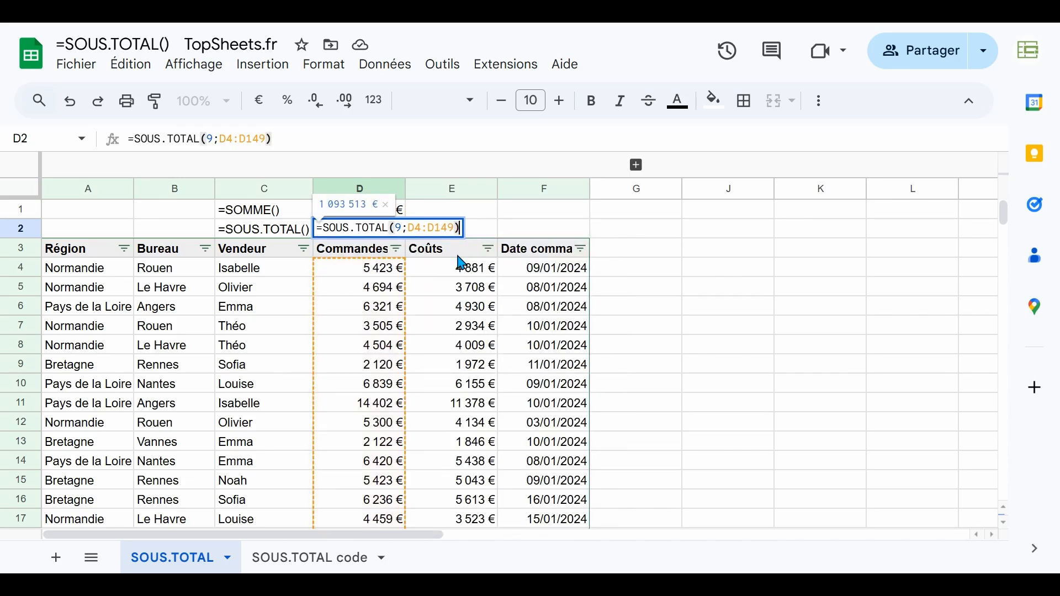
key(Return)
key(Up)
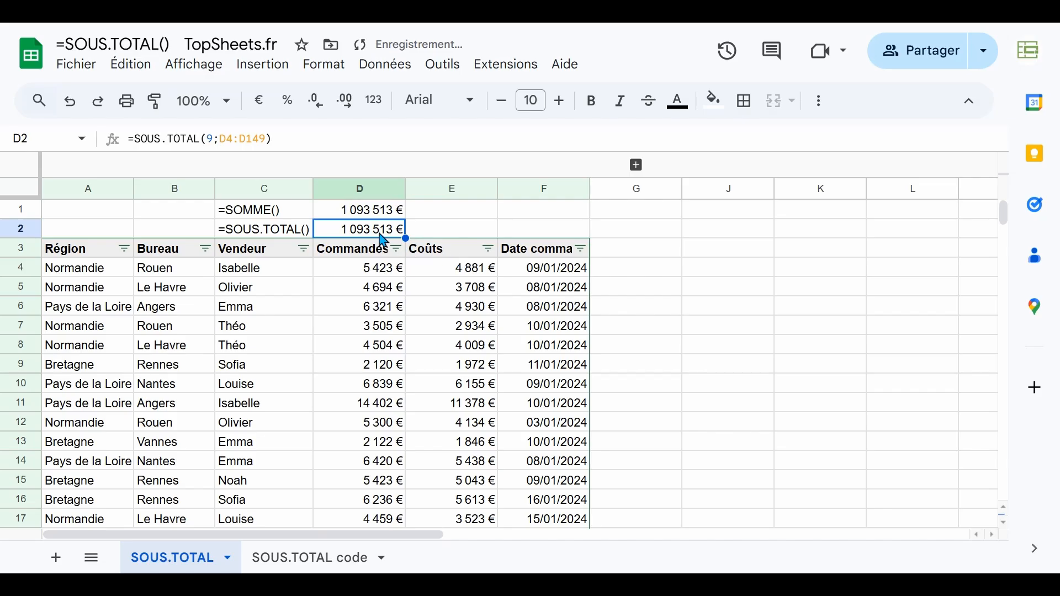
- Select D4:D149 to compare its quick sum with the results in D1 and D2, and review the SOUS.TOTAL formula
click(372, 269)
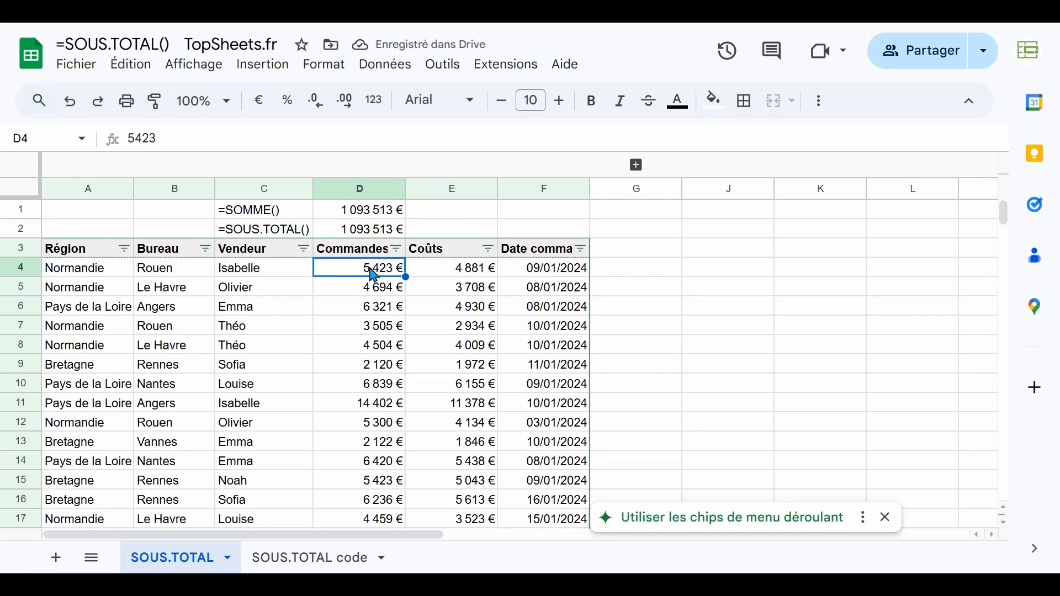
key(ctrl+shift+Down)
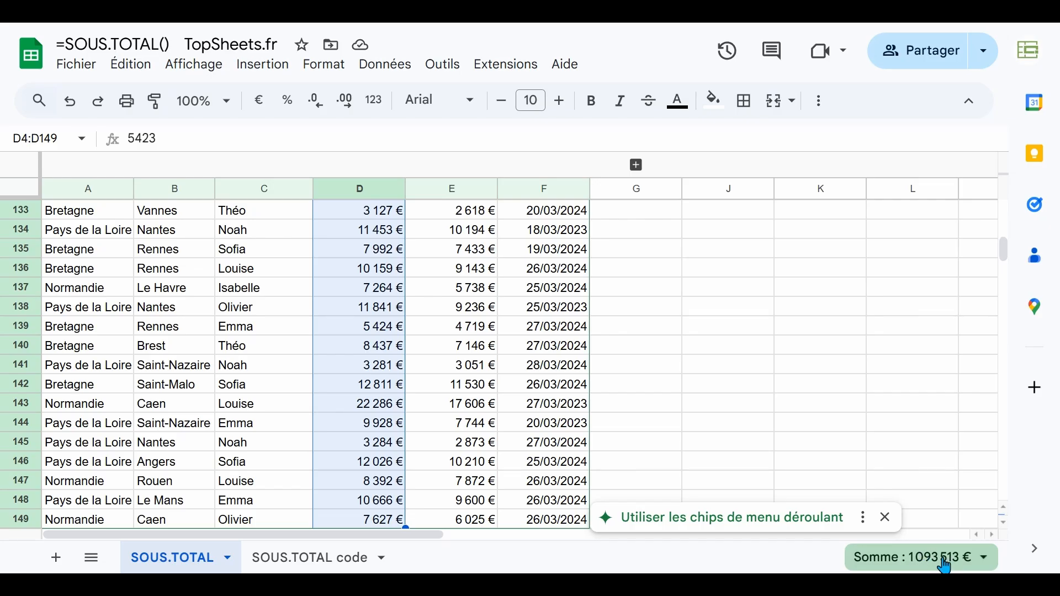
scroll(385, 403, up, 10)
scroll(385, 403, up, 20)
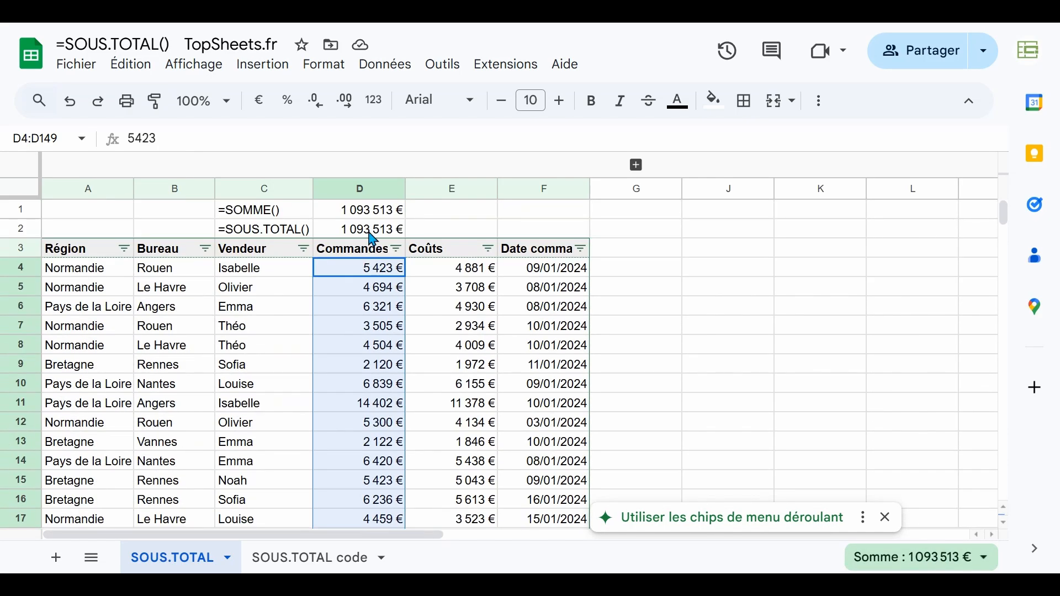
click(370, 232)
click(258, 234)
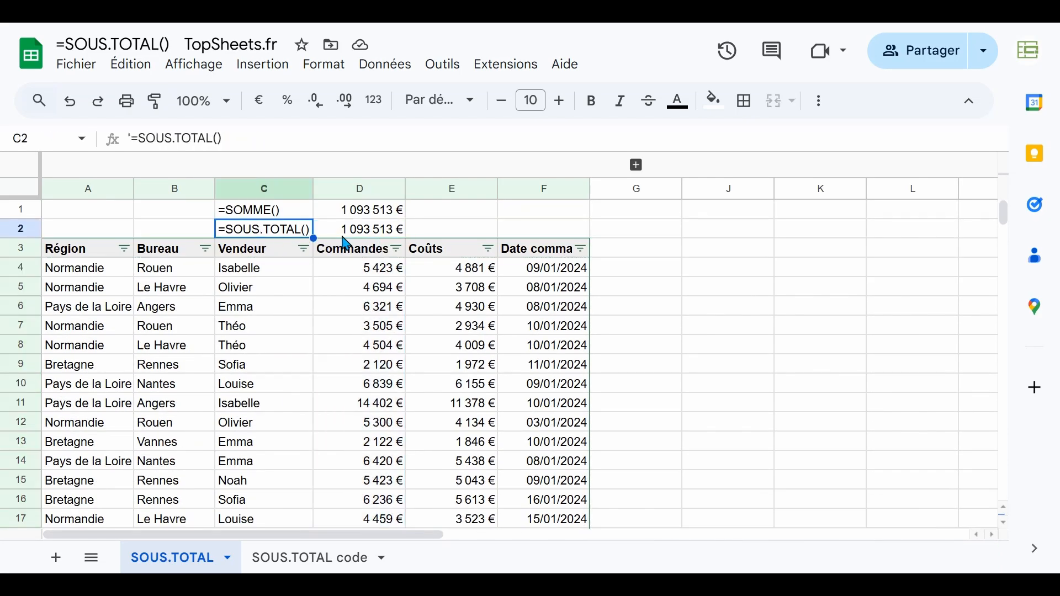
click(348, 235)
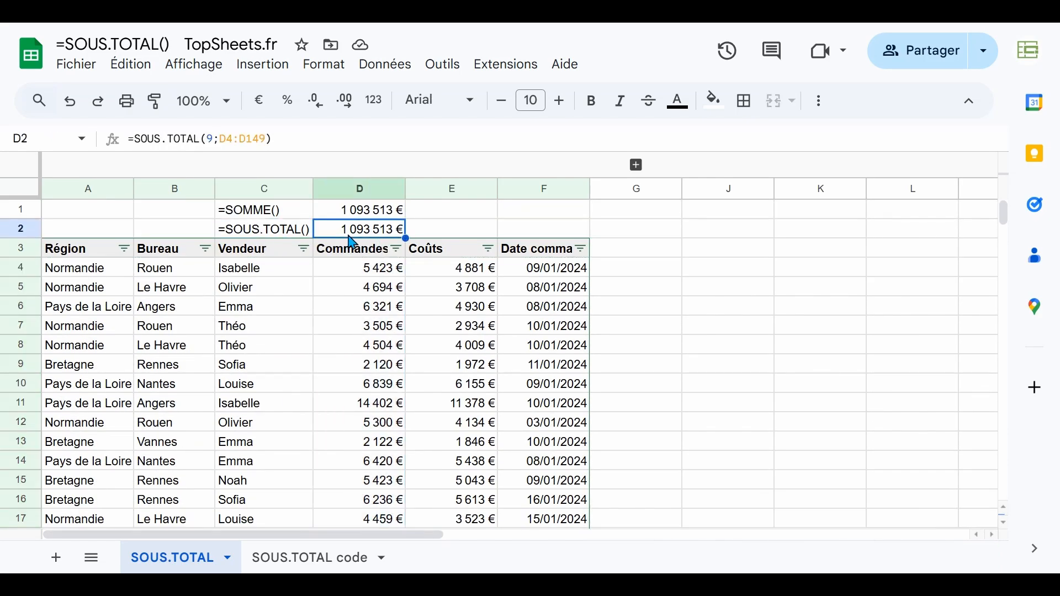
- Filter the Région column by values to show only Normandie, and compare the SOUS.TOTAL and SOMME cells
click(124, 249)
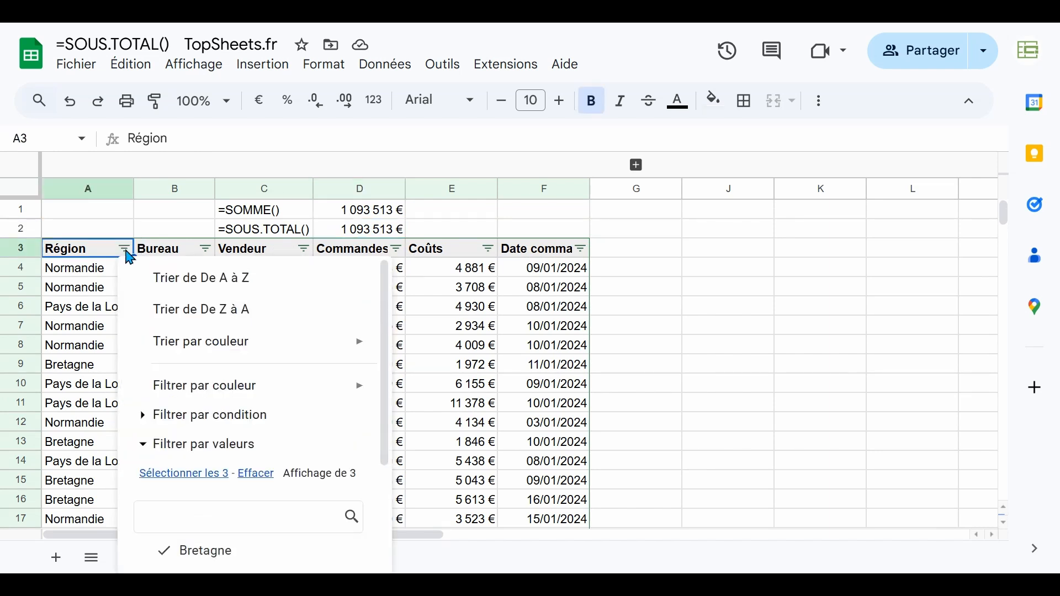
scroll(246, 486, down, 2)
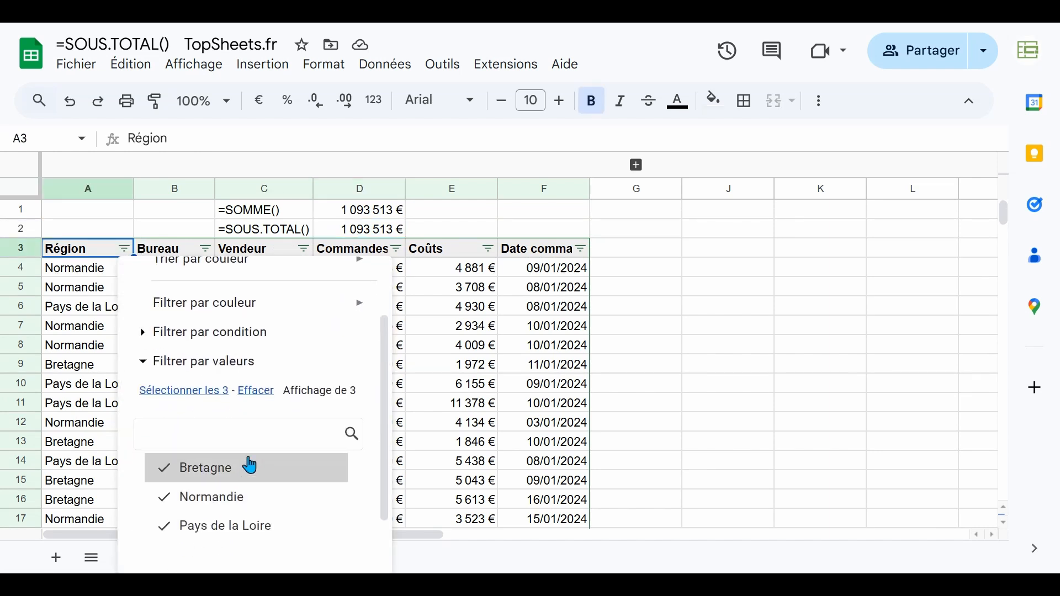
click(256, 392)
click(190, 506)
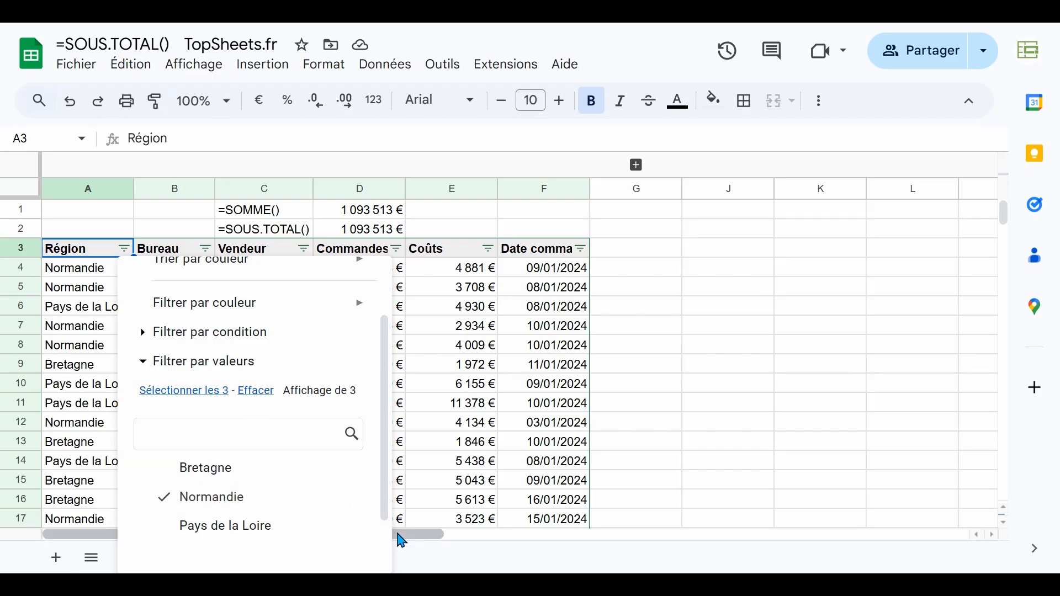
scroll(381, 538, down, 3)
click(331, 542)
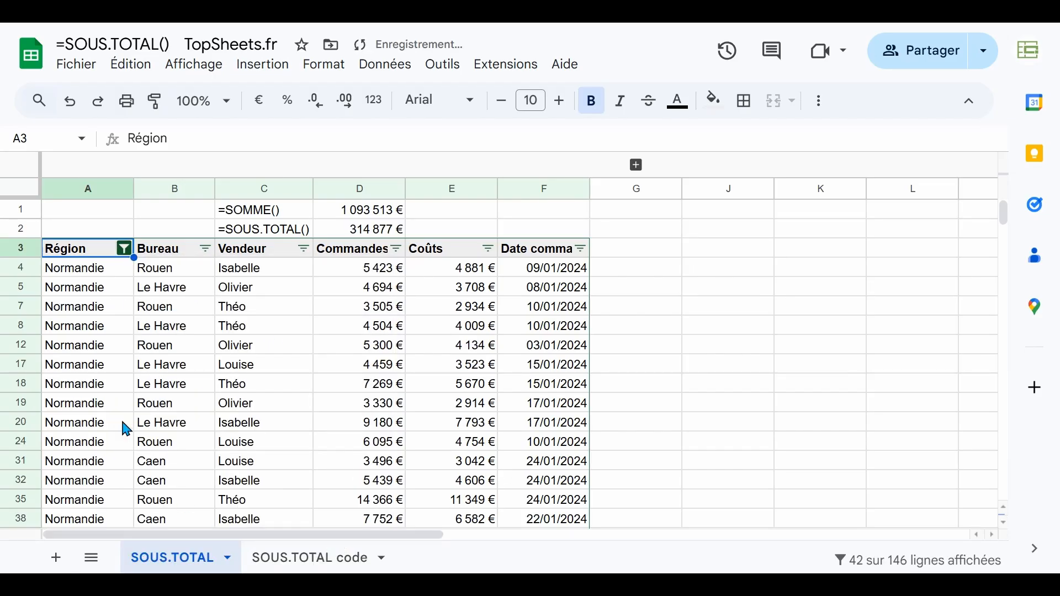
click(350, 268)
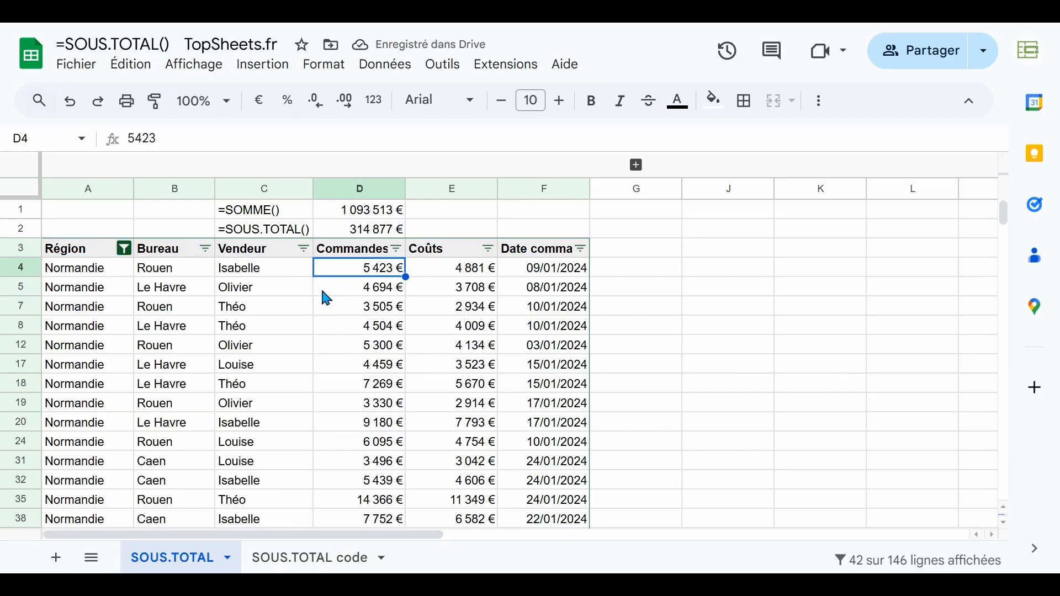
click(343, 232)
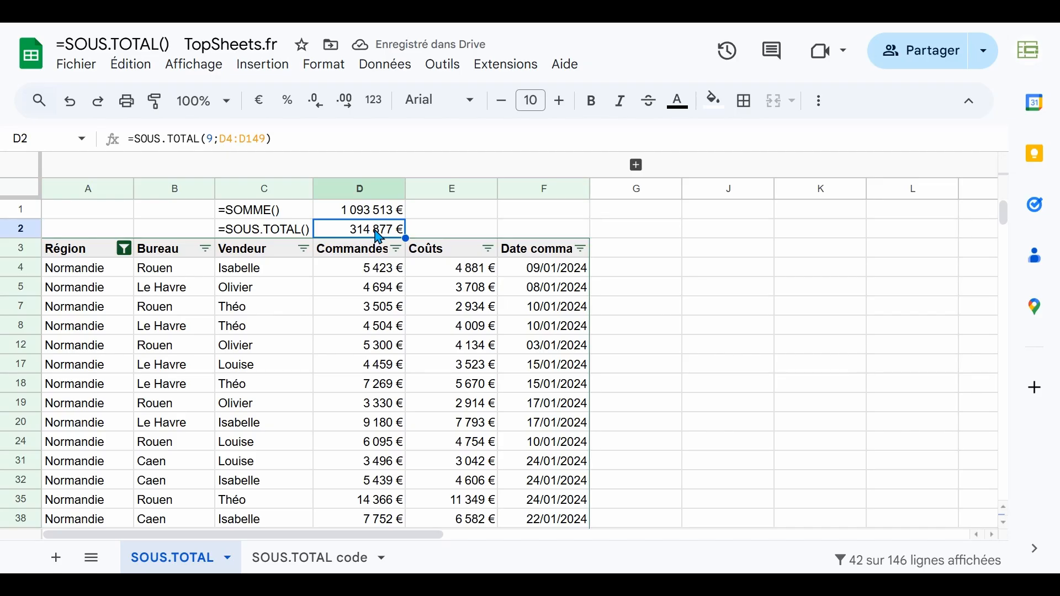
click(349, 211)
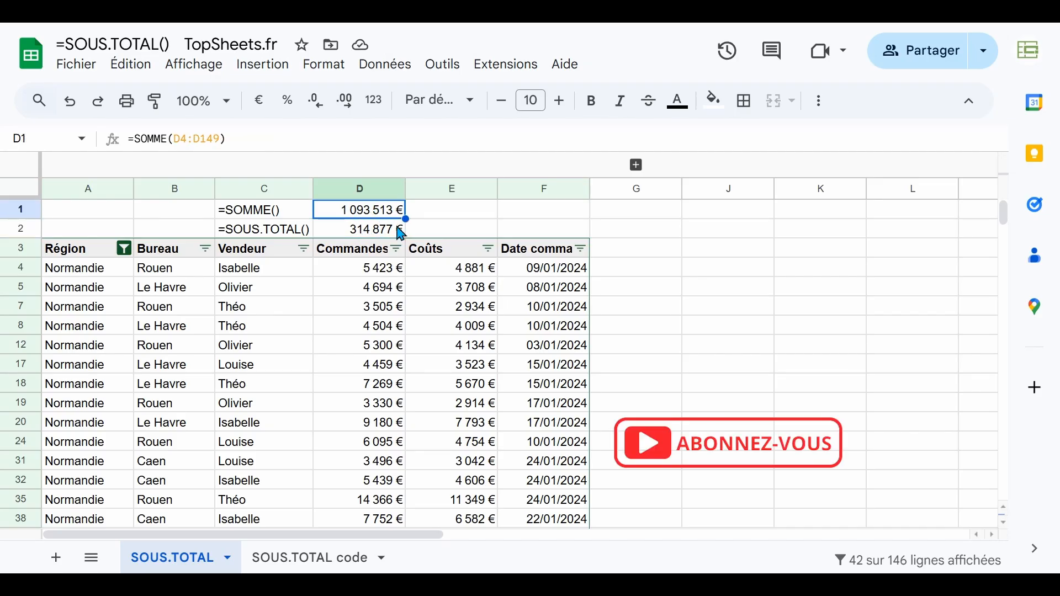
- Filter the Vendeur column to only the first listed salesperson and review the filtered rows and the SOUS.TOTAL cell
click(305, 250)
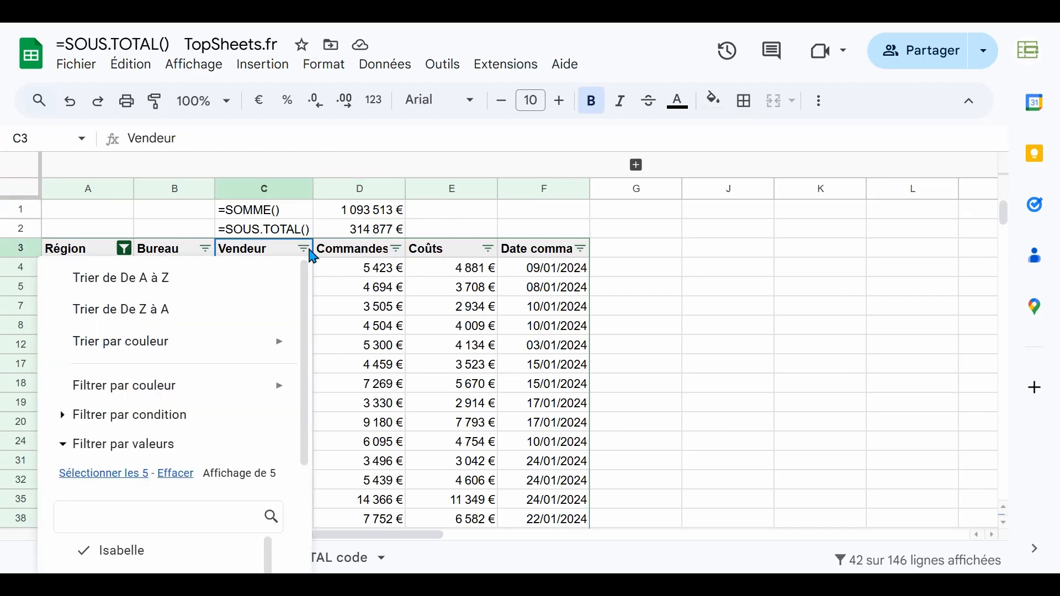
scroll(166, 491, down, 3)
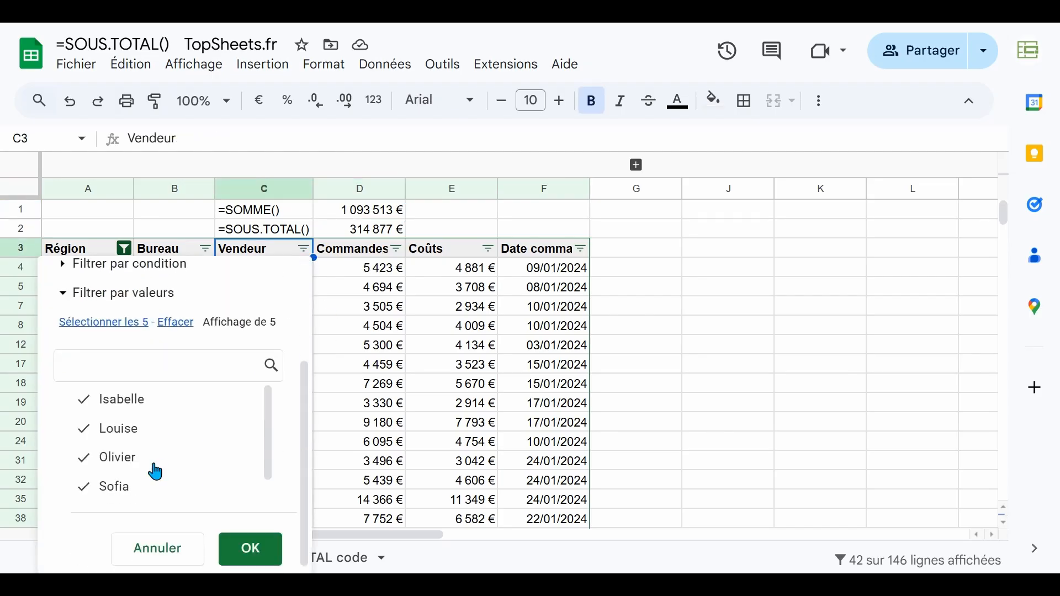
click(176, 318)
click(83, 397)
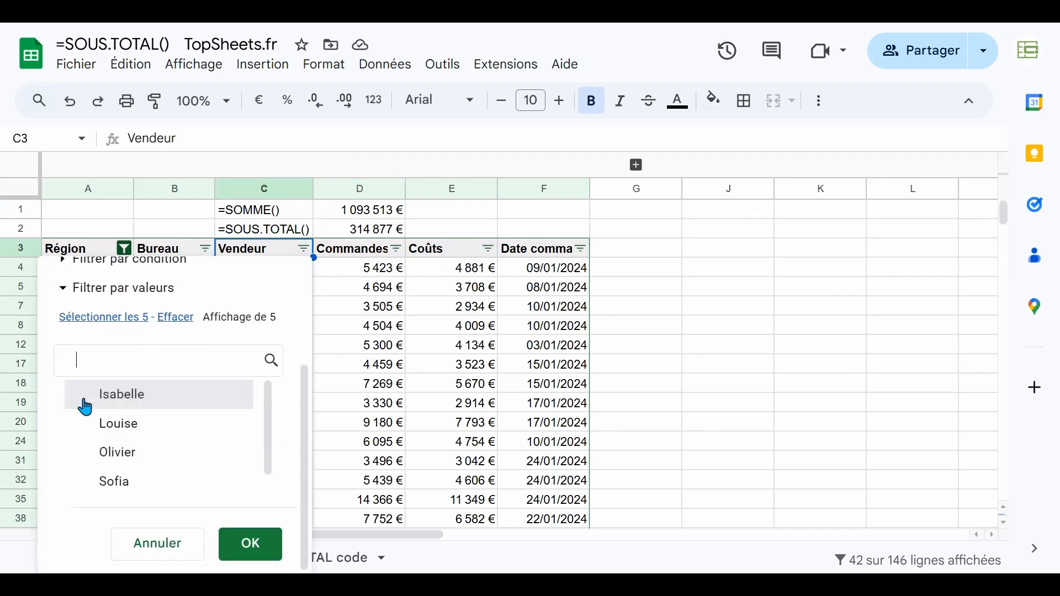
click(252, 537)
click(375, 238)
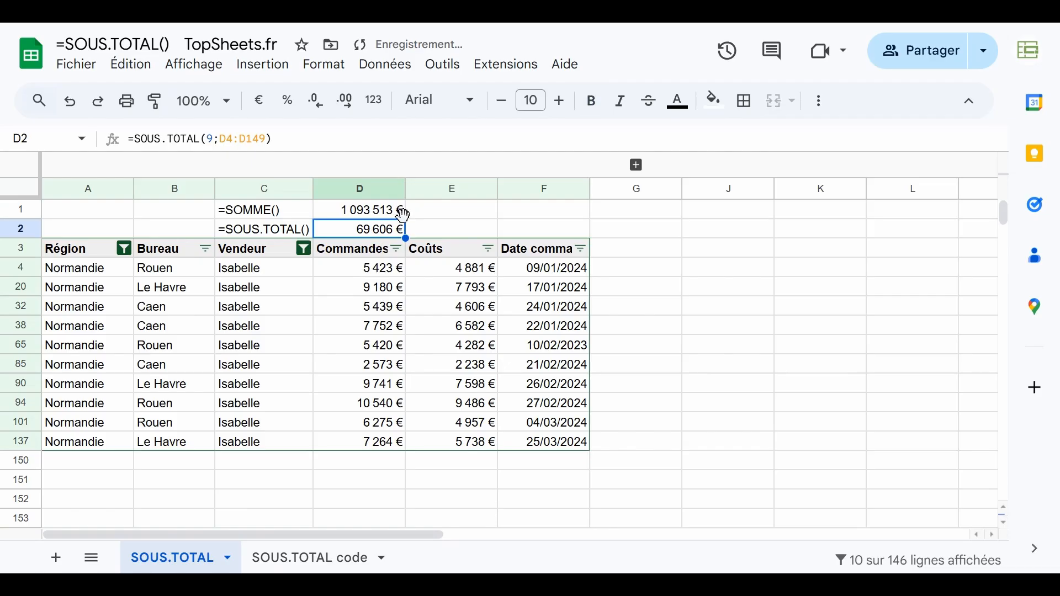
click(266, 273)
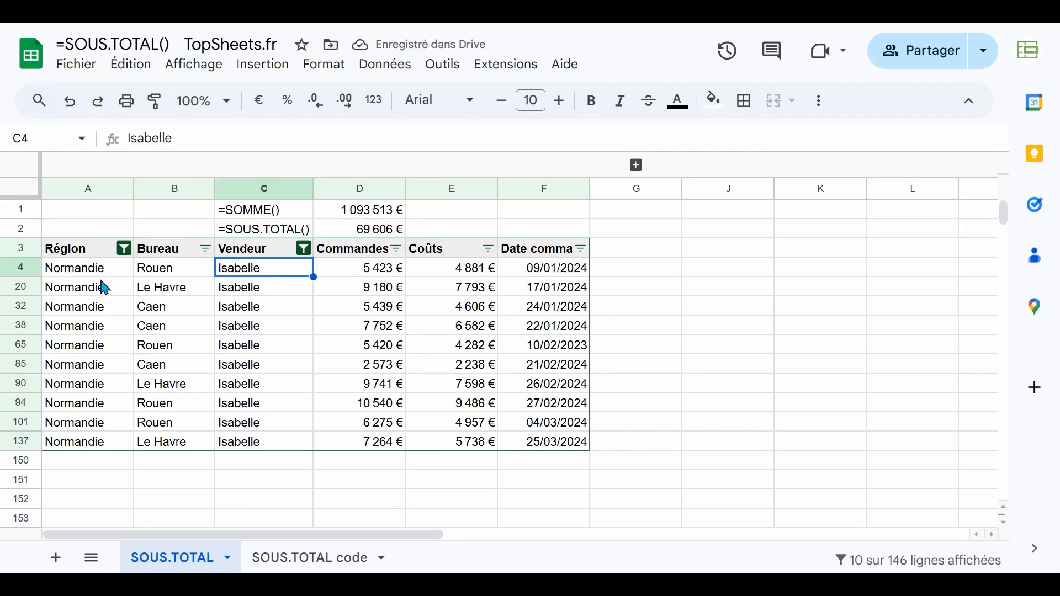
drag(105, 276, 110, 365)
click(350, 254)
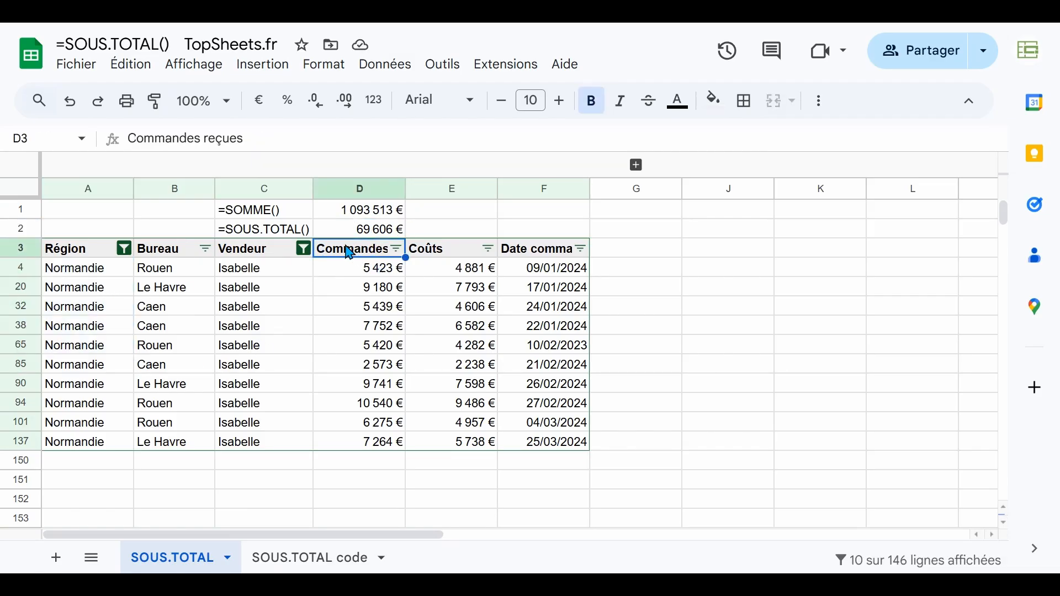
click(354, 233)
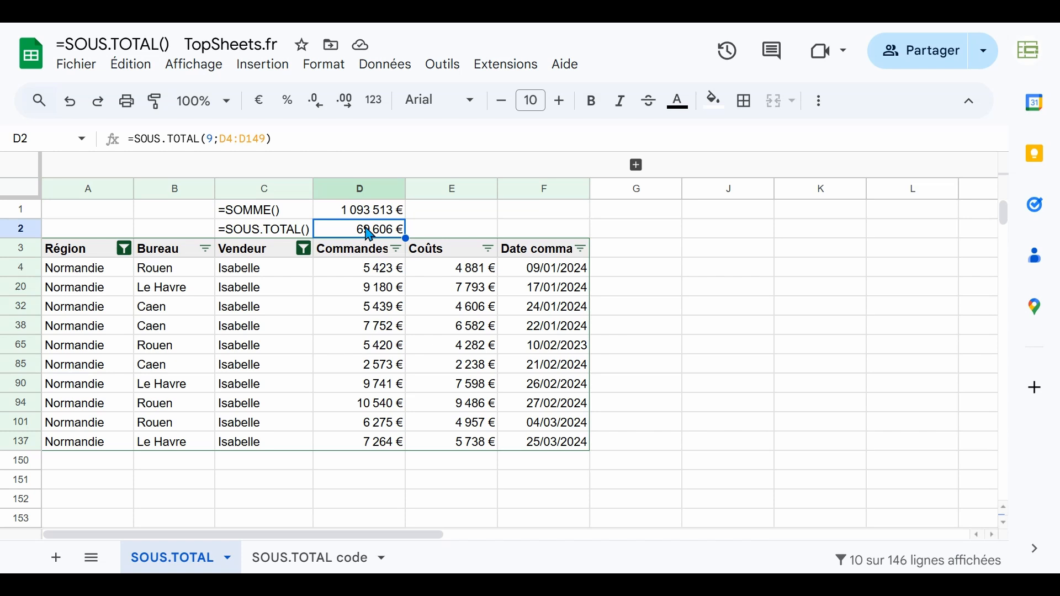
- Switch the Vendeur filter to only the fourth listed salesperson and review the SOUS.TOTAL cell and the filtered amounts
click(304, 250)
scroll(110, 513, down, 3)
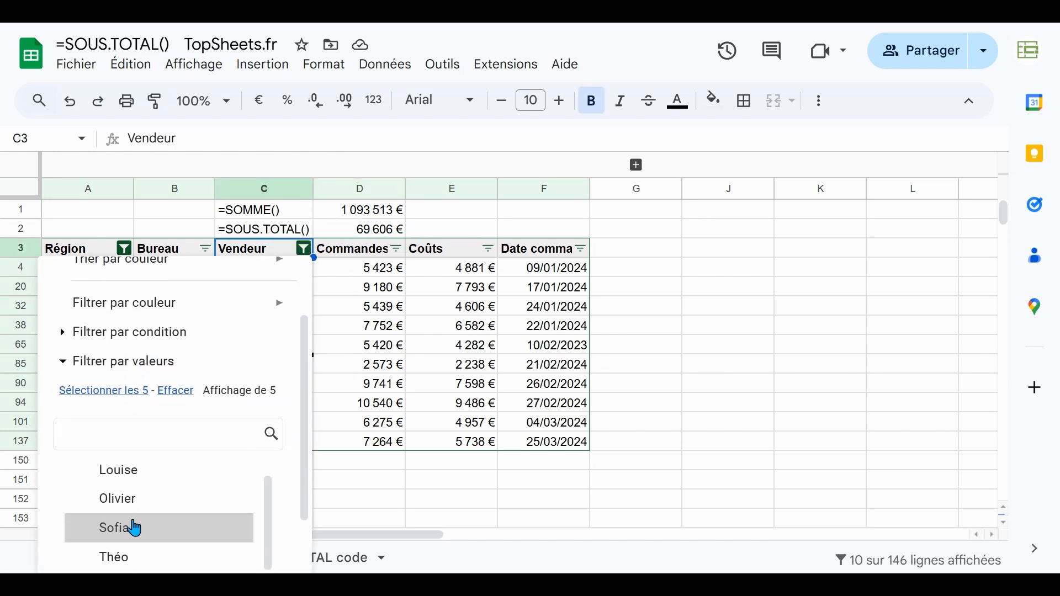
click(97, 530)
scroll(94, 509, up, 1)
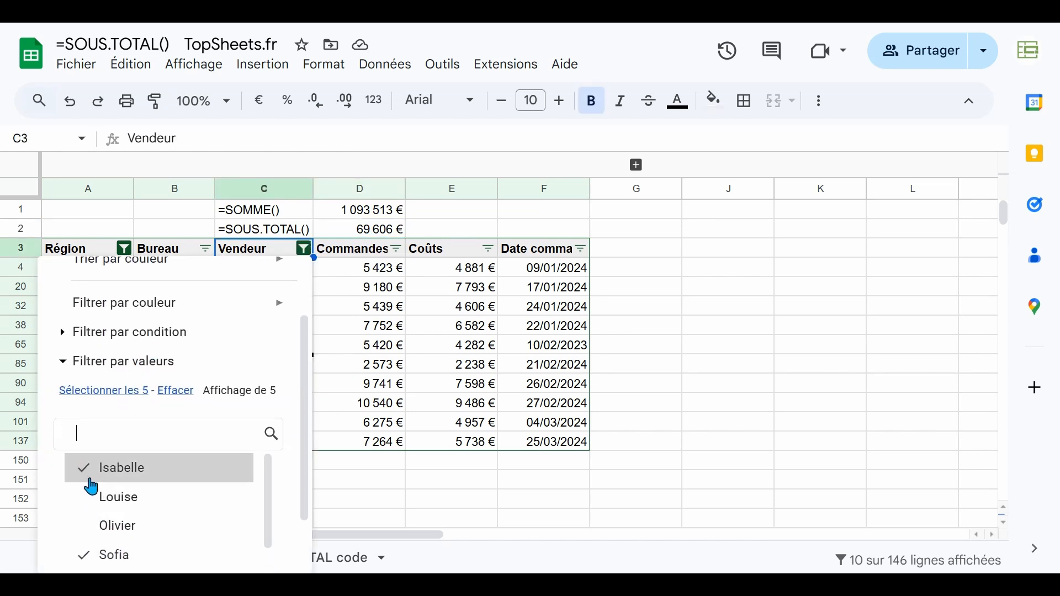
click(111, 469)
scroll(308, 489, down, 2)
click(252, 549)
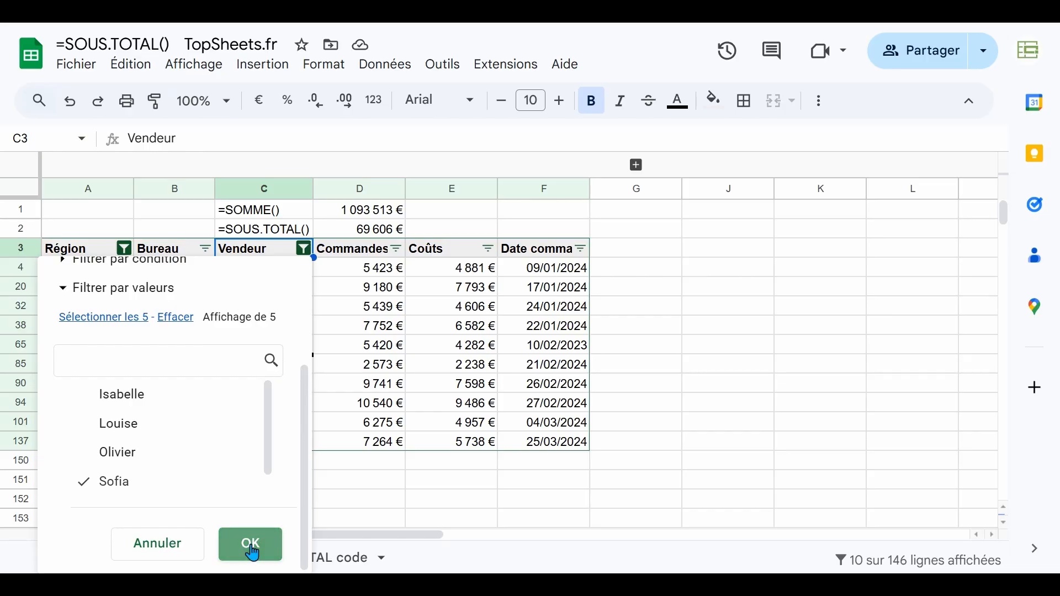
click(367, 292)
click(362, 229)
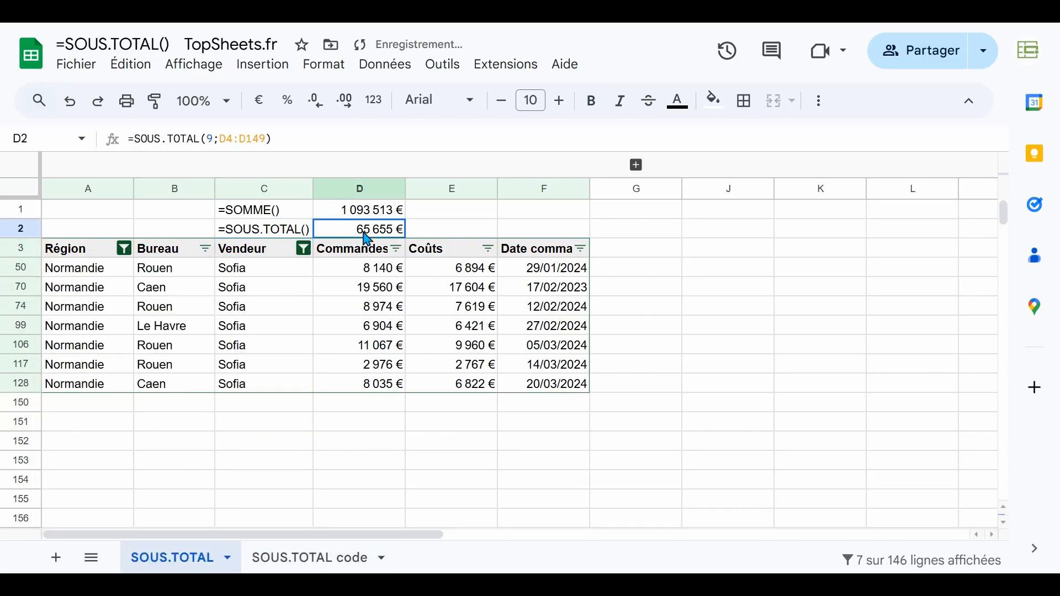
click(364, 286)
click(353, 229)
- Enter the formula =D2/D1 in cell E2 to compute the filtered share of total orders
click(428, 235)
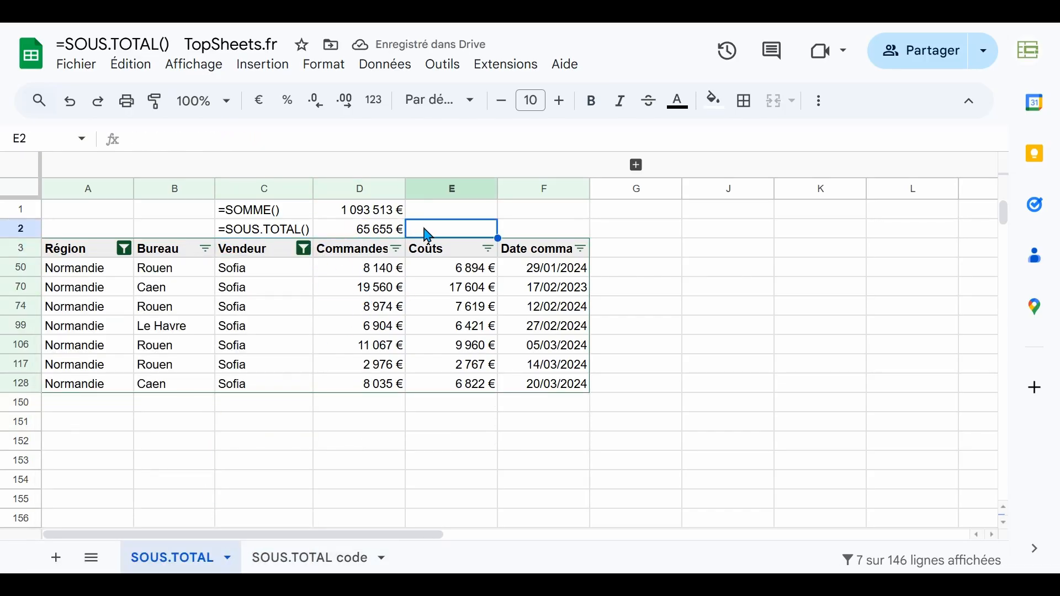
text(=D2)
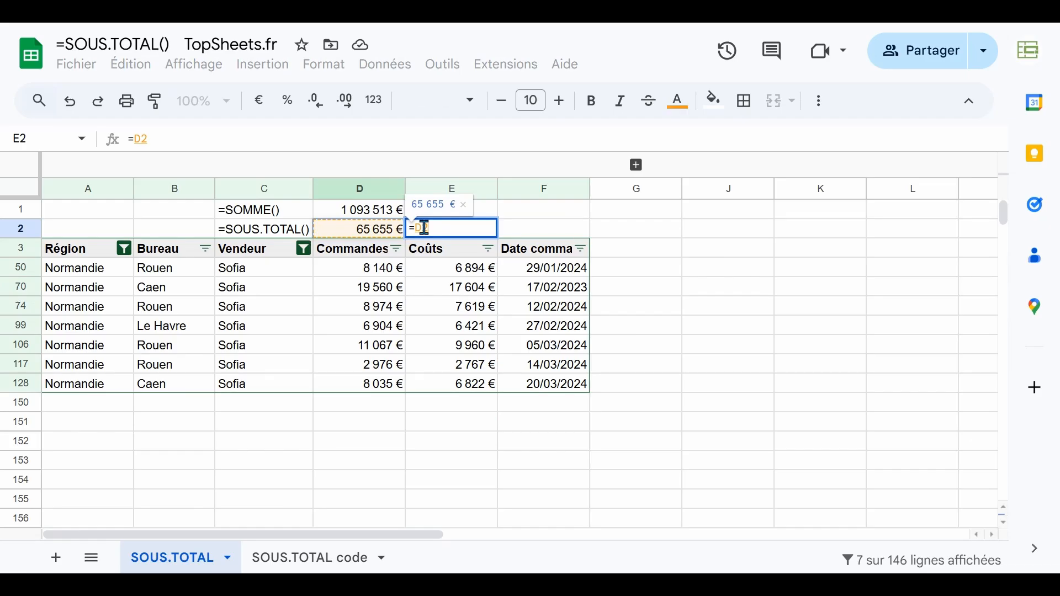
text(/D1)
key(Return)
- Format the ratio in cell E2 as a percentage with no decimals
click(429, 236)
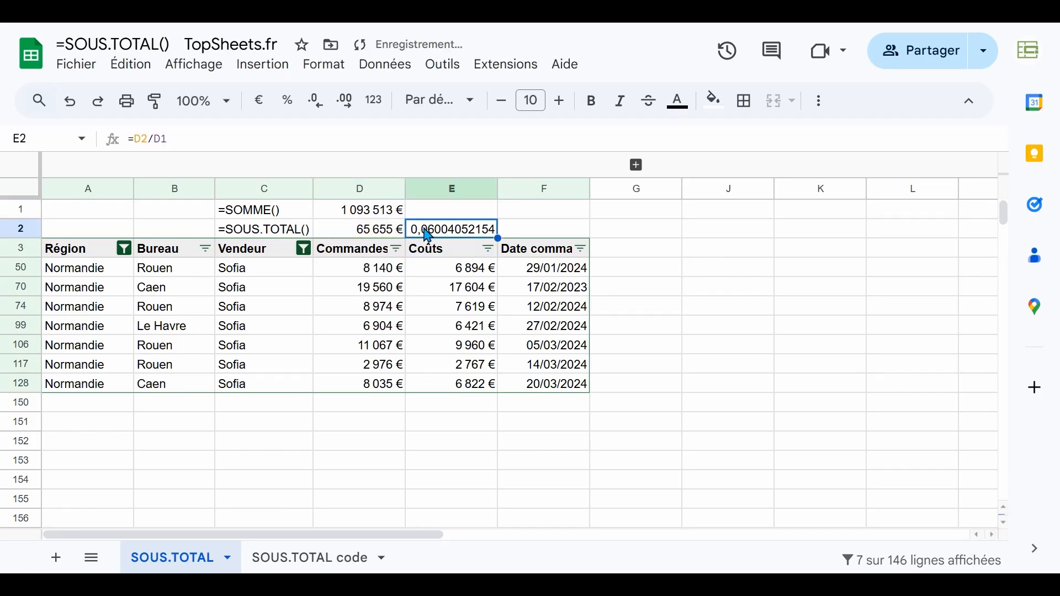
click(287, 101)
click(316, 101)
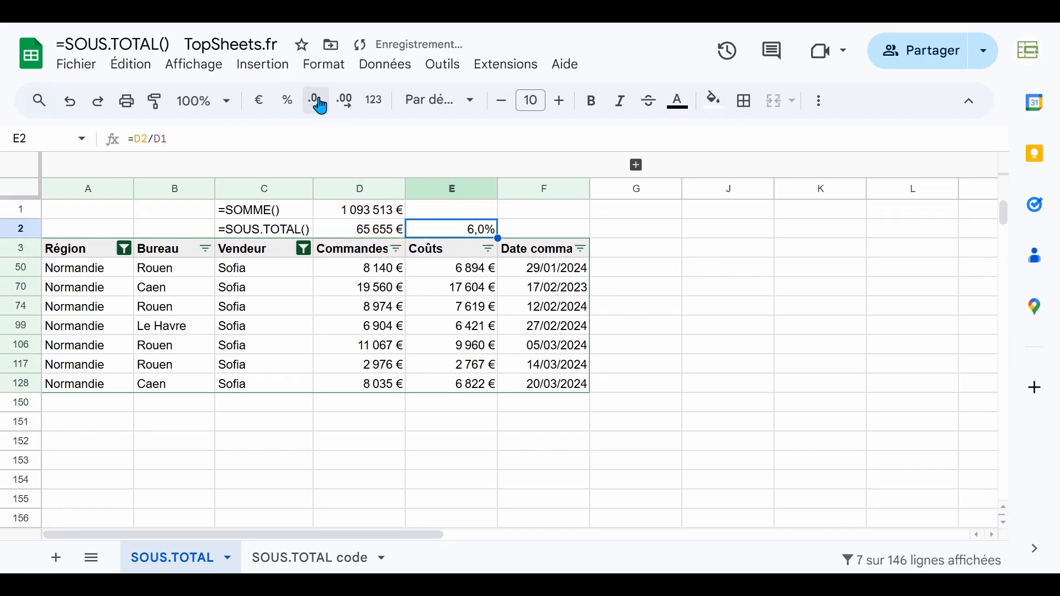
click(316, 101)
click(436, 290)
click(460, 231)
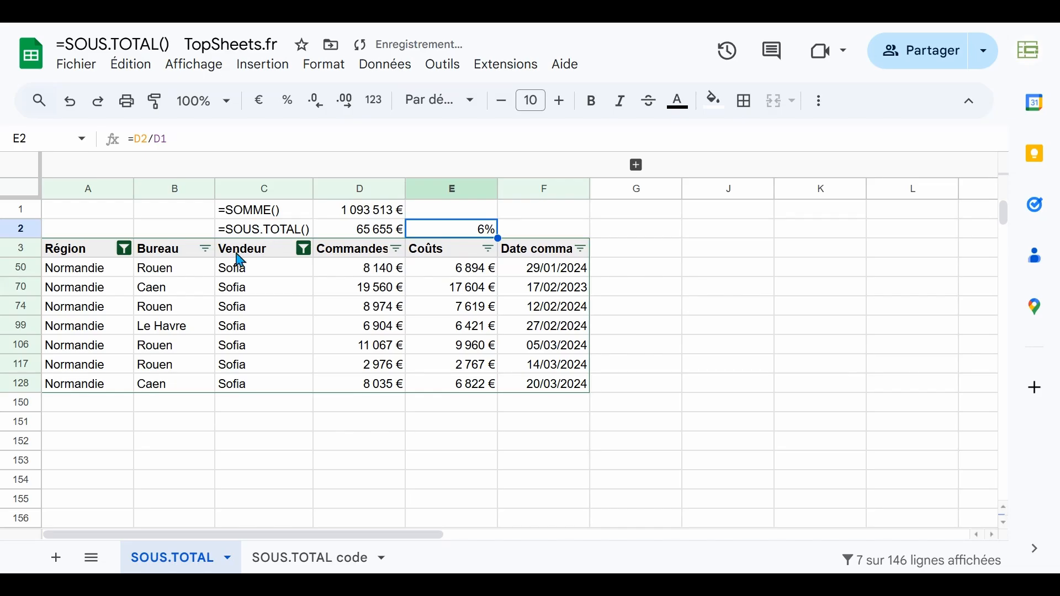
- Review the filtered Région and Vendeur values against the percentage in E2 and the SOMME result in D1
drag(100, 273, 96, 353)
drag(243, 270, 252, 346)
click(447, 236)
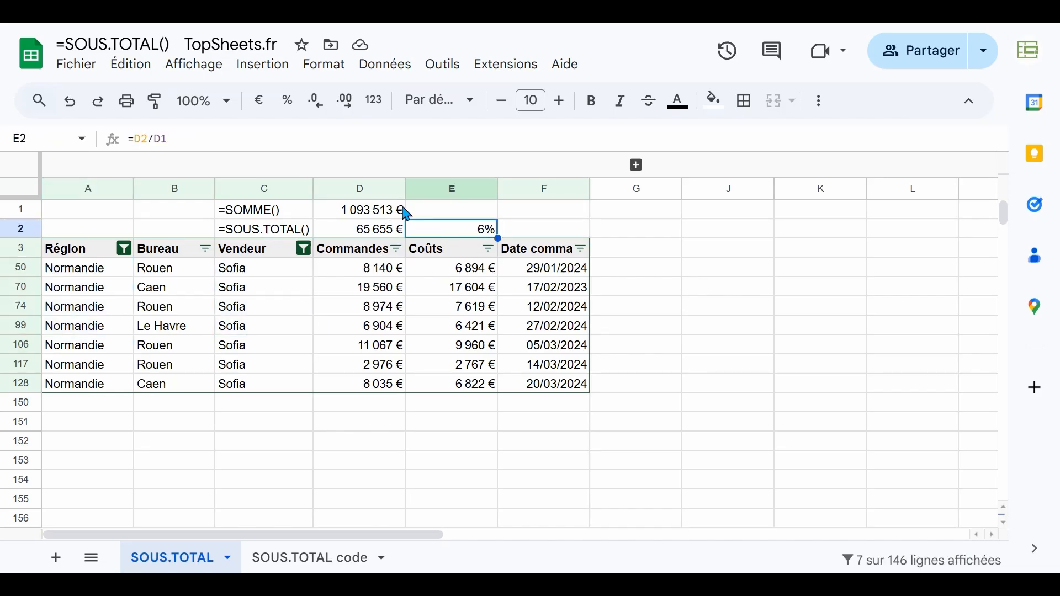
click(353, 210)
click(339, 259)
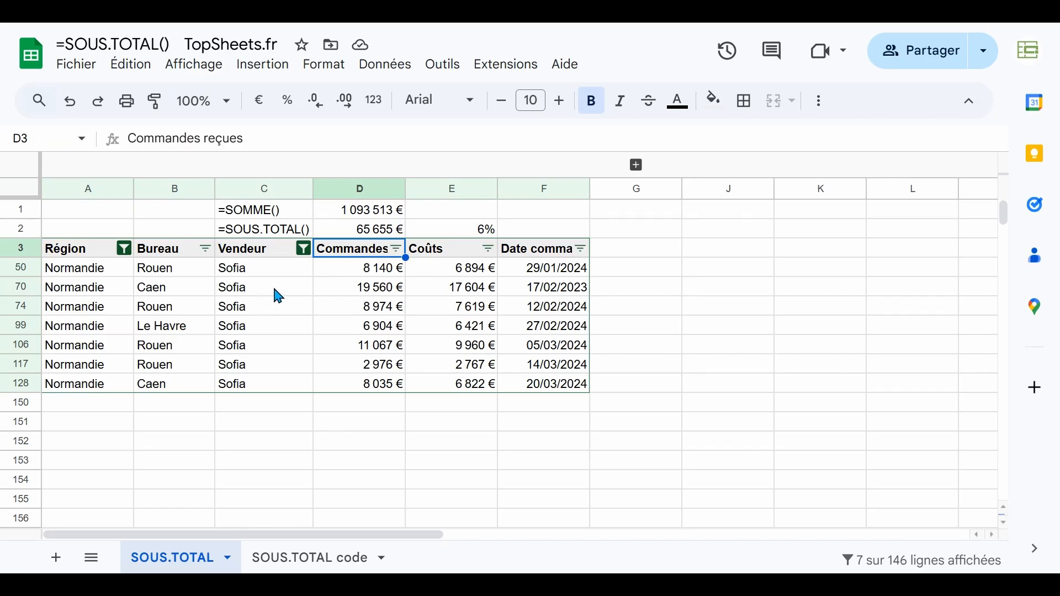
- Select the visible Commandes amounts D50:D128 and compare their quick sum with the SOUS.TOTAL result in D2
click(265, 233)
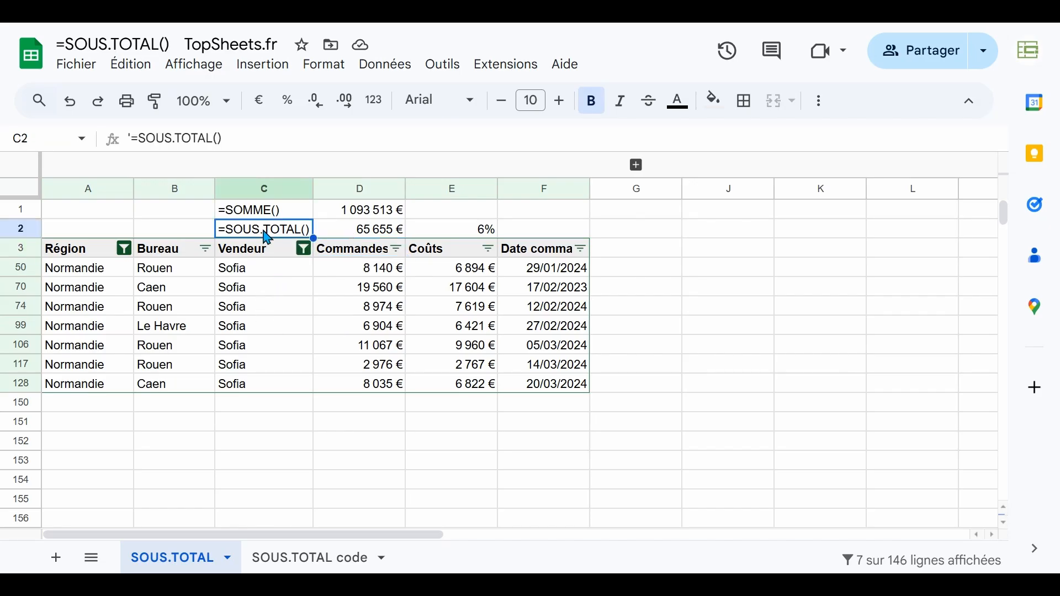
click(343, 232)
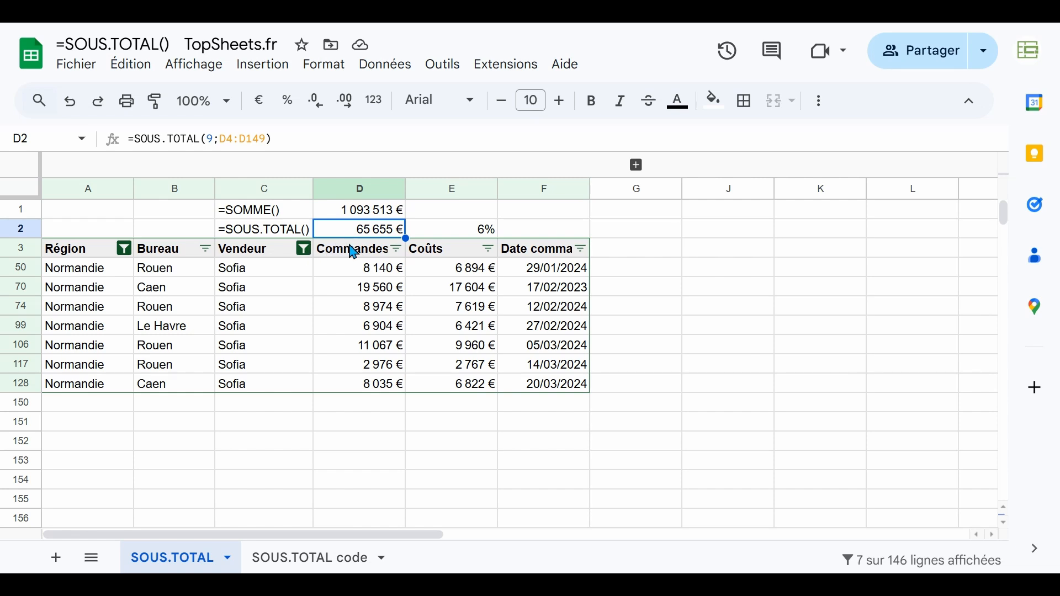
drag(352, 276, 355, 383)
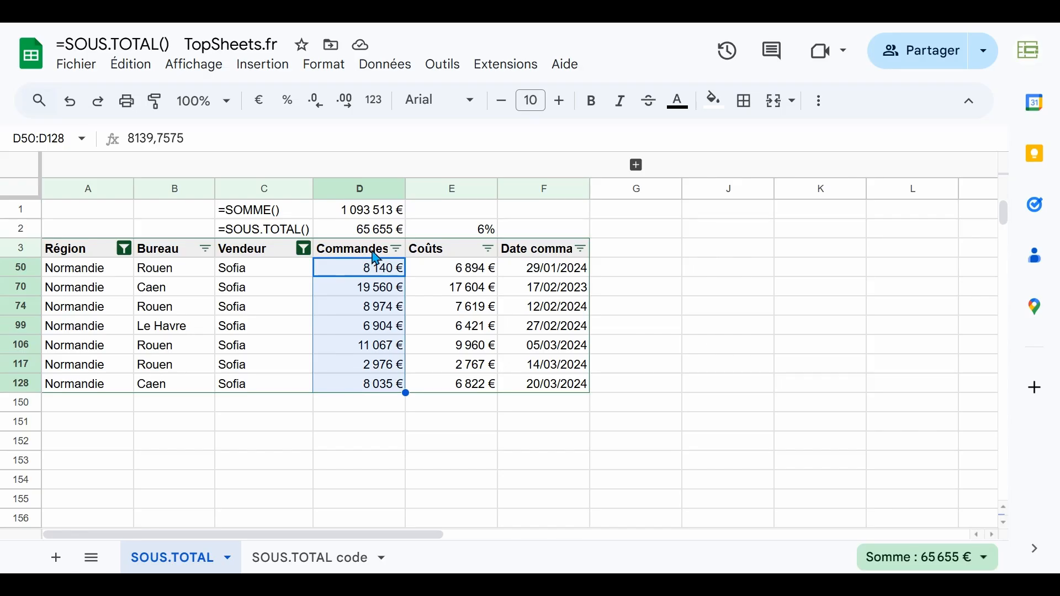
click(375, 230)
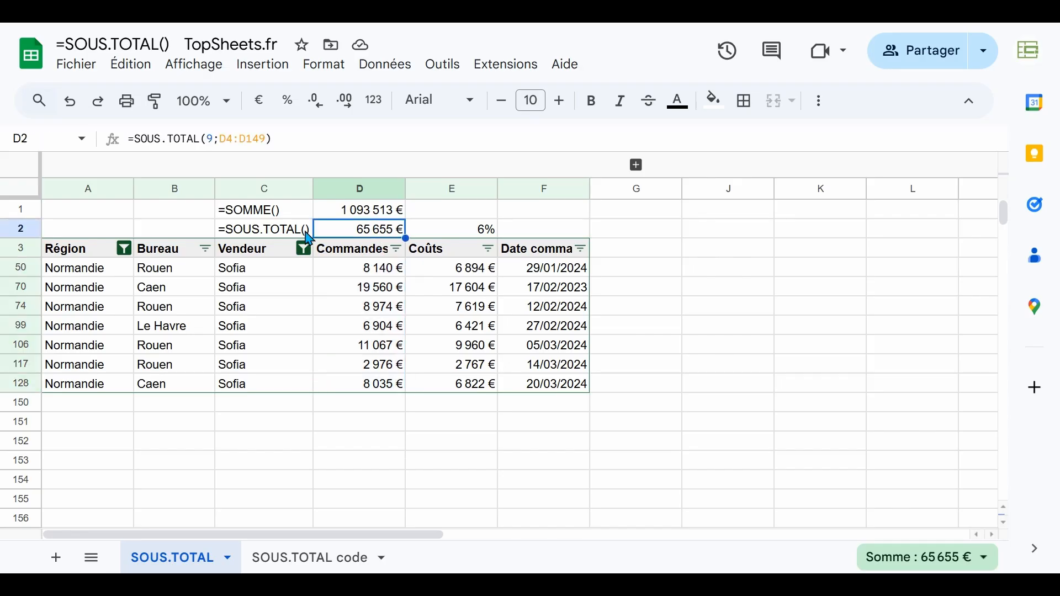
- Reset the Vendeur filter so that all five salespeople are included
click(304, 249)
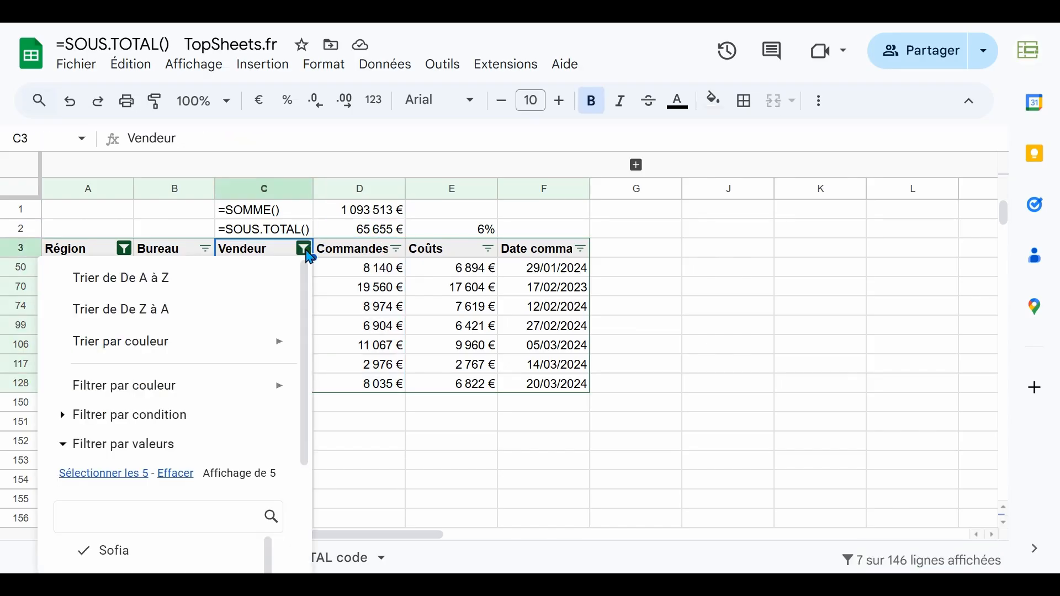
click(176, 474)
click(126, 474)
scroll(262, 511, down, 3)
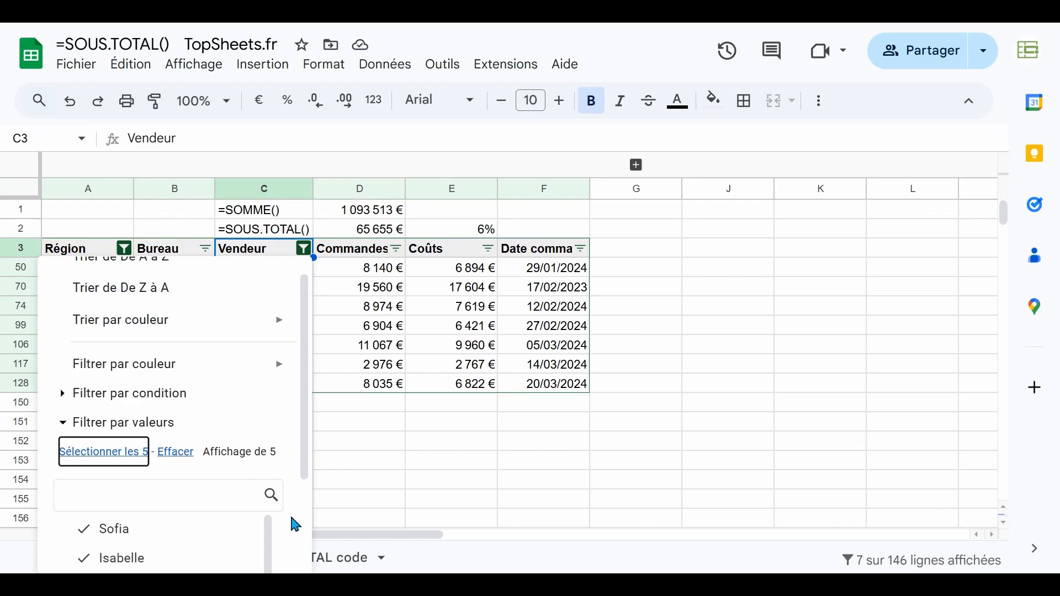
click(276, 543)
- Reset the Région filter so that all three regions are included
click(125, 249)
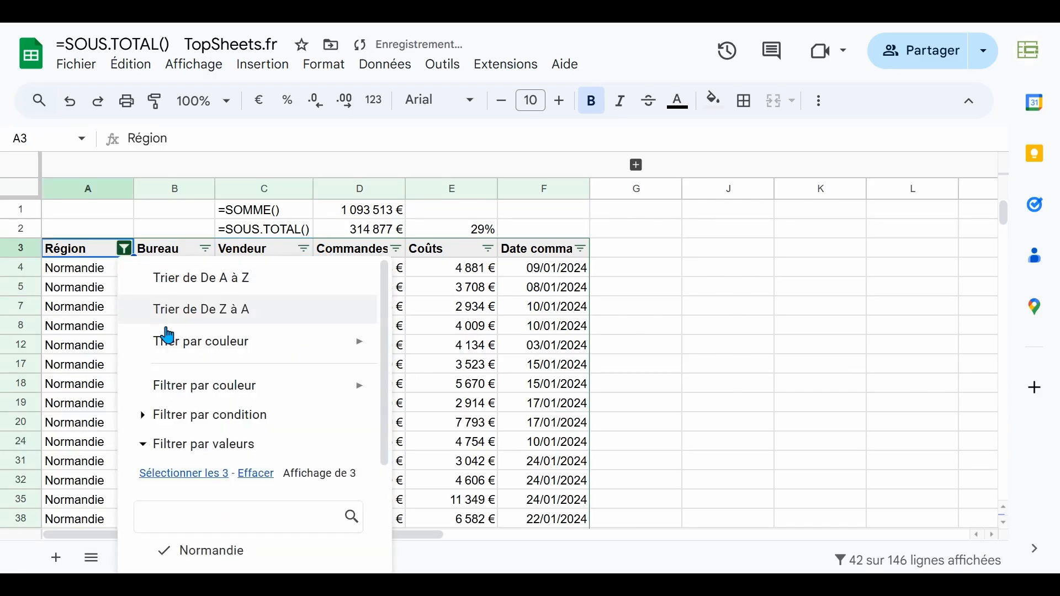
click(213, 473)
scroll(379, 526, down, 2)
click(326, 546)
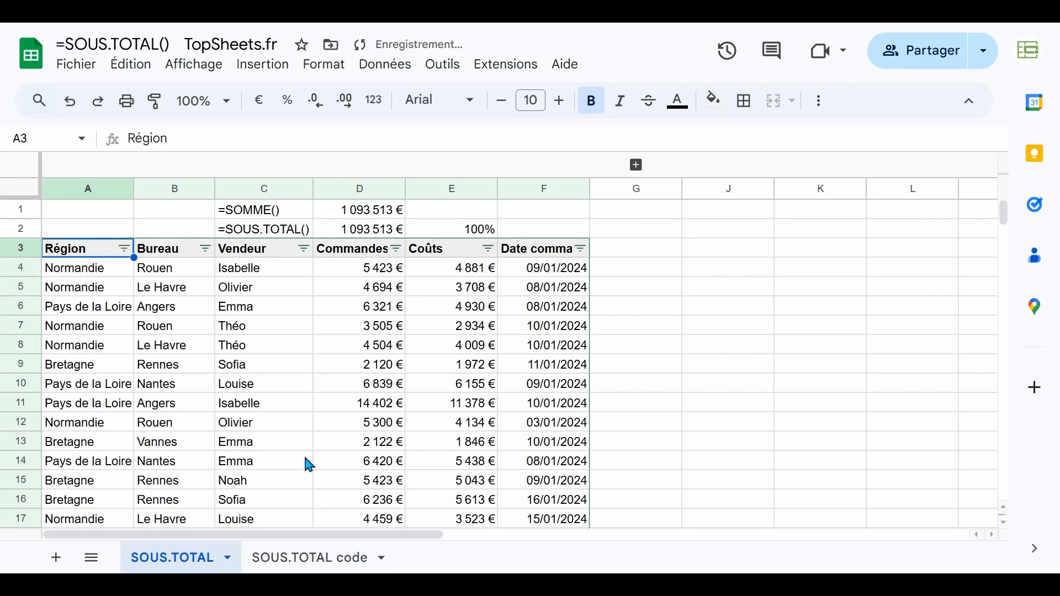
click(359, 365)
- Expand the collapsed column group to reveal the expenses table in columns H and I
click(647, 166)
click(635, 346)
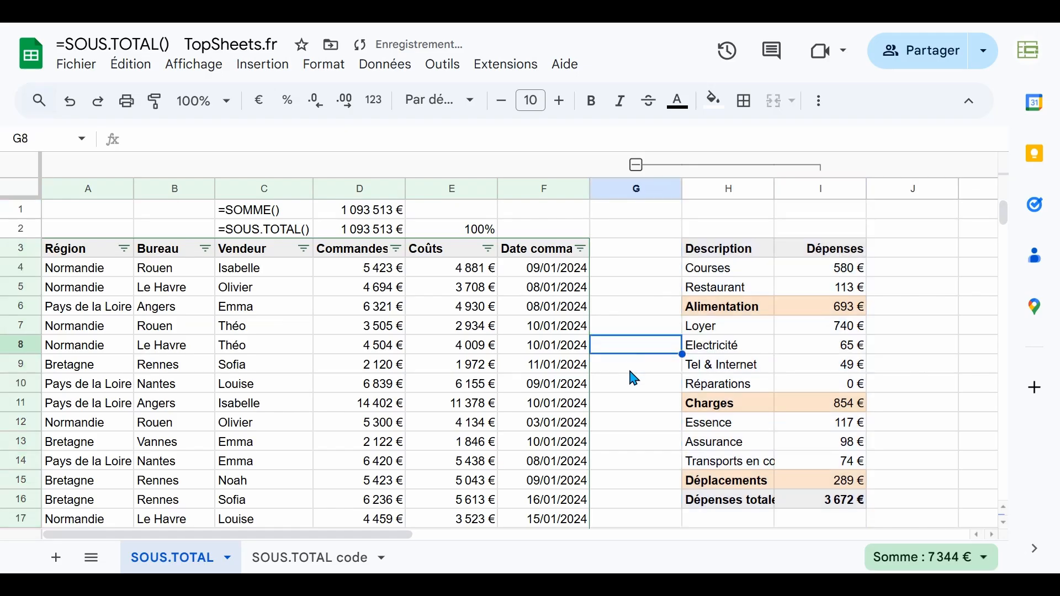
drag(383, 538, 540, 541)
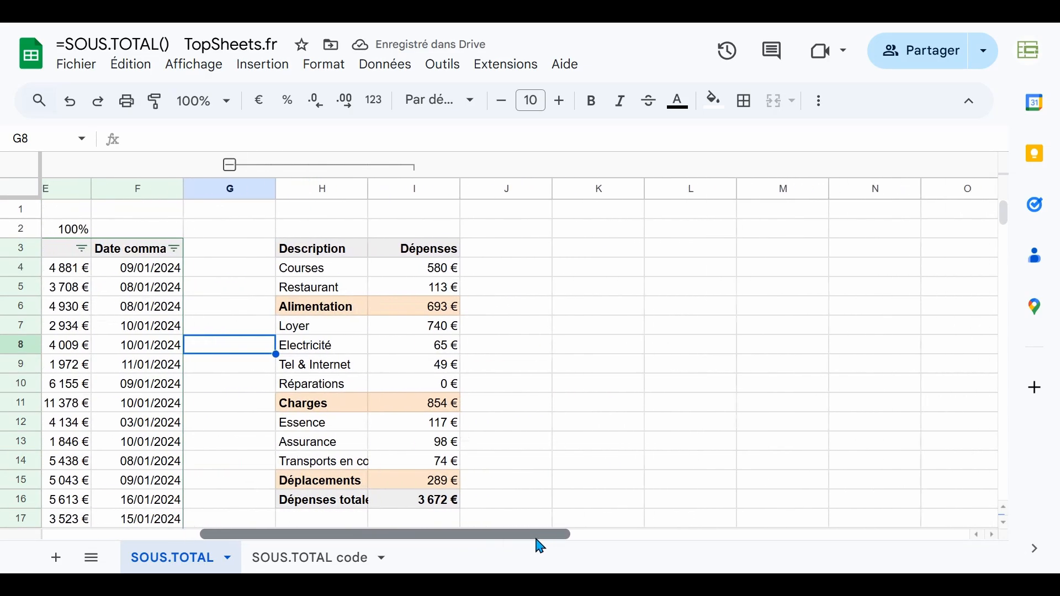
- Review the expenses table's headings and first items, and inspect the Alimentation subtotal formula in I6
click(341, 253)
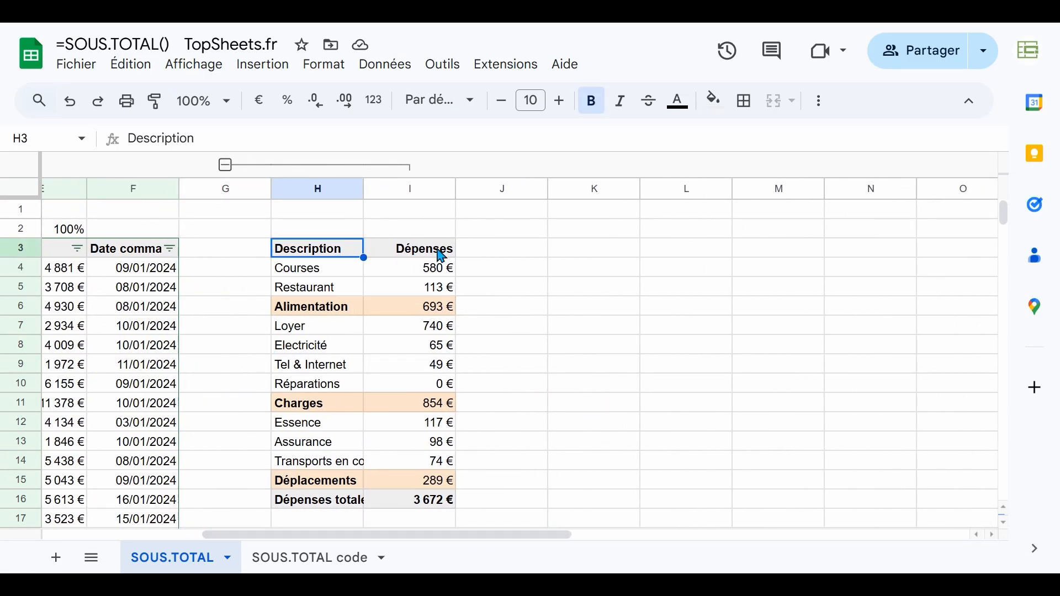
click(334, 279)
click(398, 276)
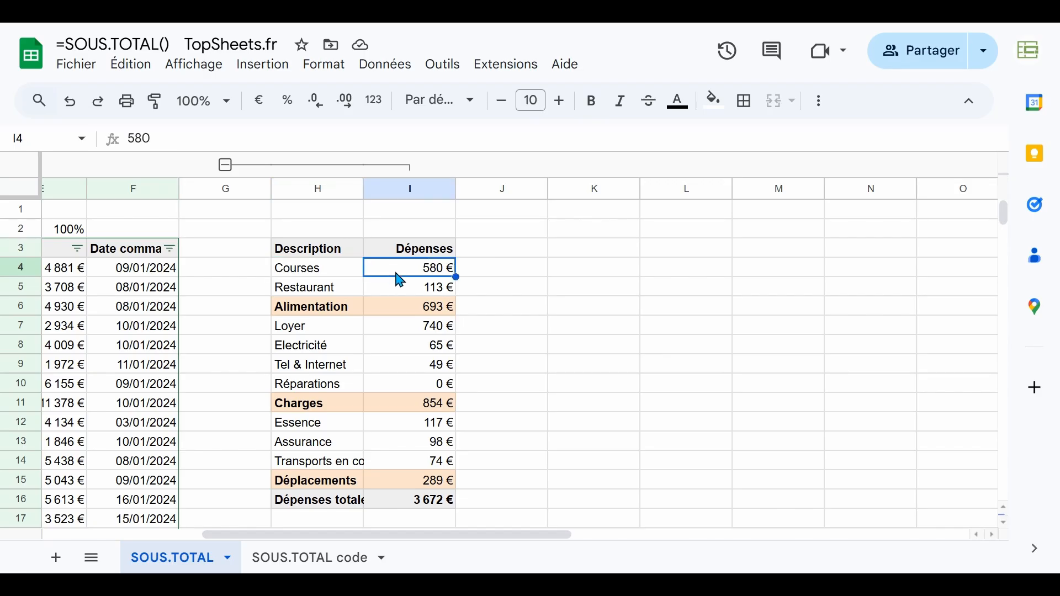
click(397, 290)
click(393, 312)
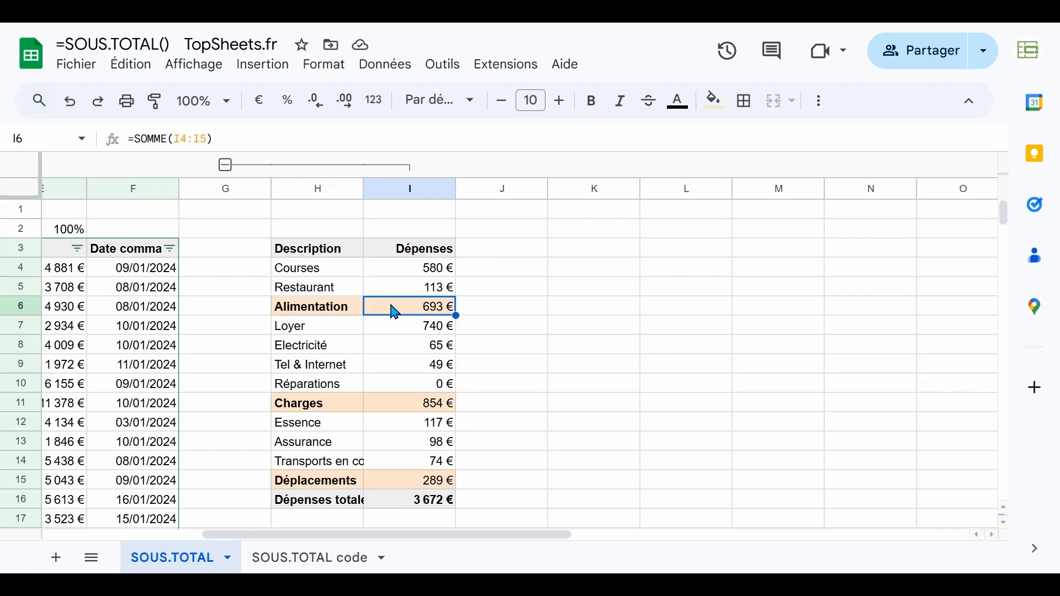
double_click(409, 310)
key(Escape)
- Check the housing expense items and inspect the range summed by the Charges subtotal in I11
click(412, 330)
click(408, 348)
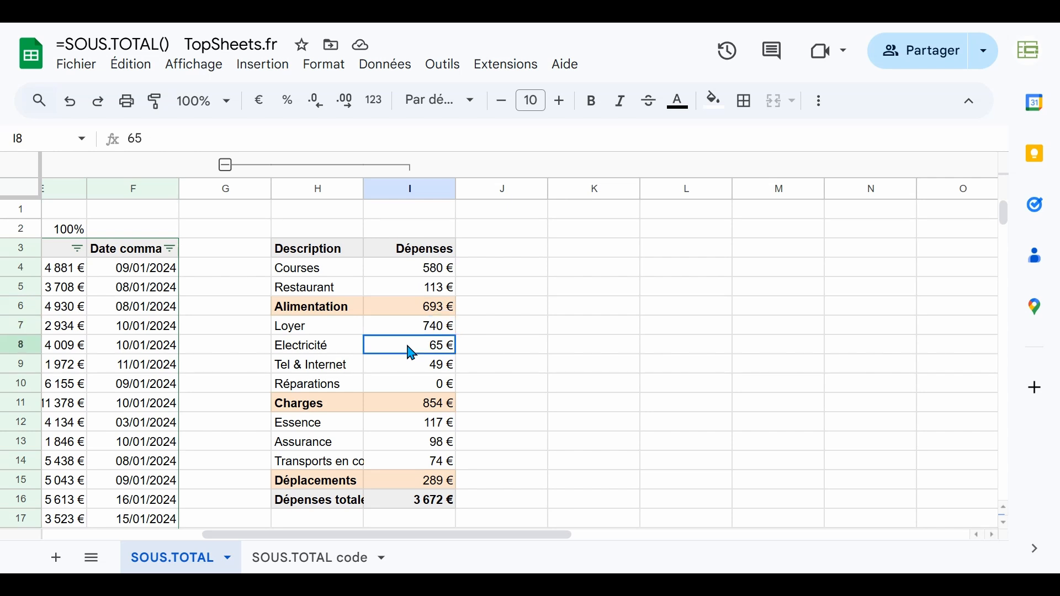
click(411, 365)
double_click(410, 408)
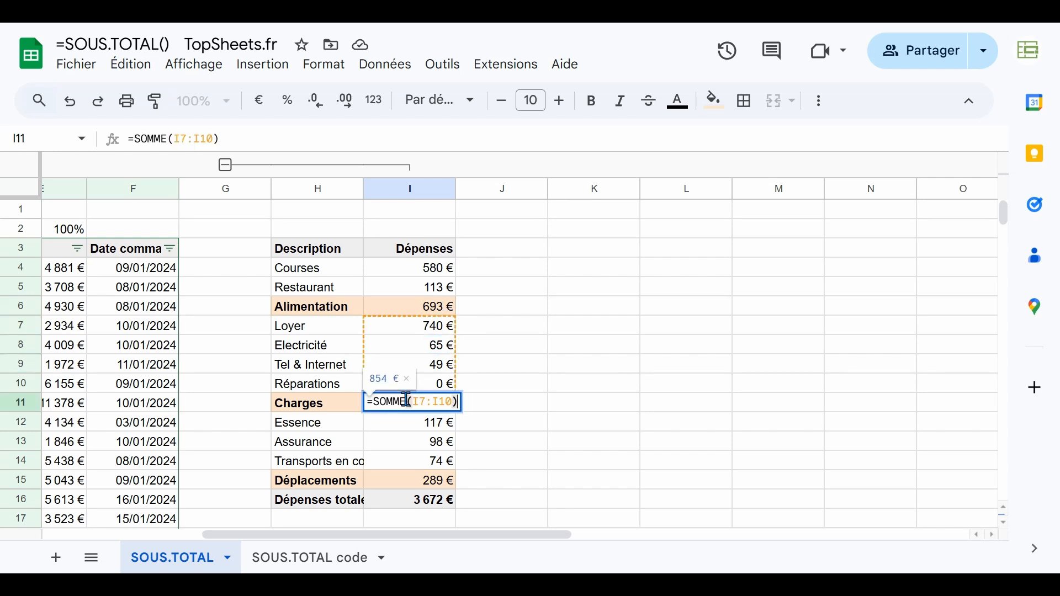
key(Escape)
- Inspect the Déplacements subtotal formula in I15 and the range summed by the overall expenses total in I16
click(411, 427)
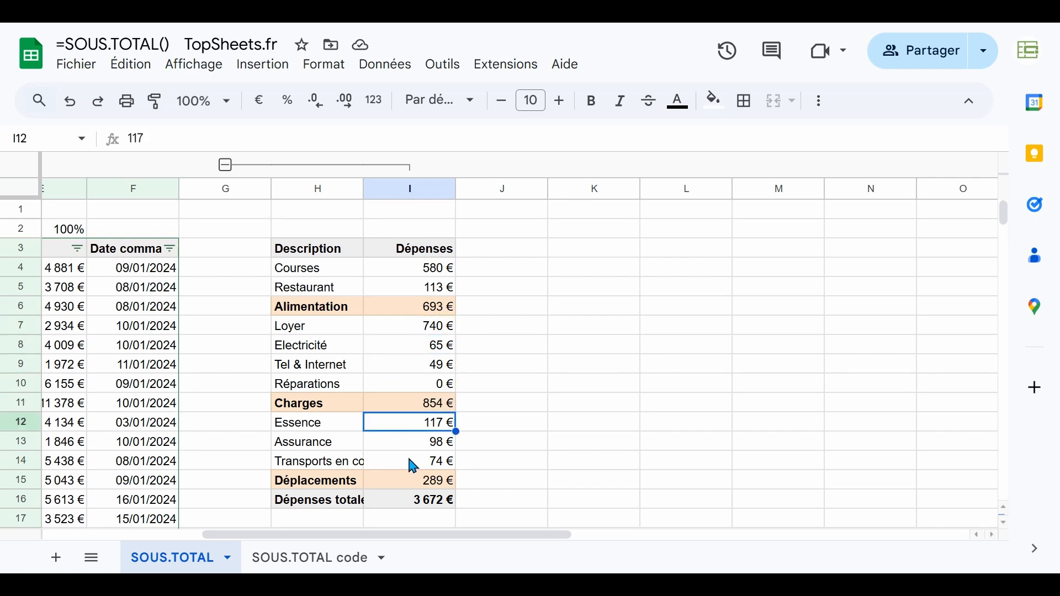
double_click(408, 480)
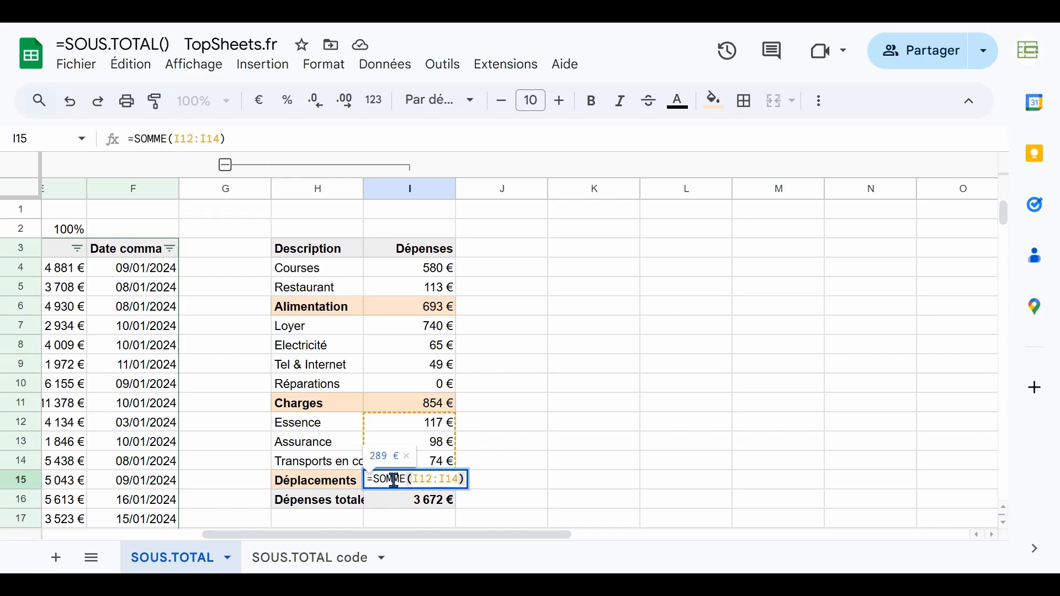
key(Escape)
click(409, 506)
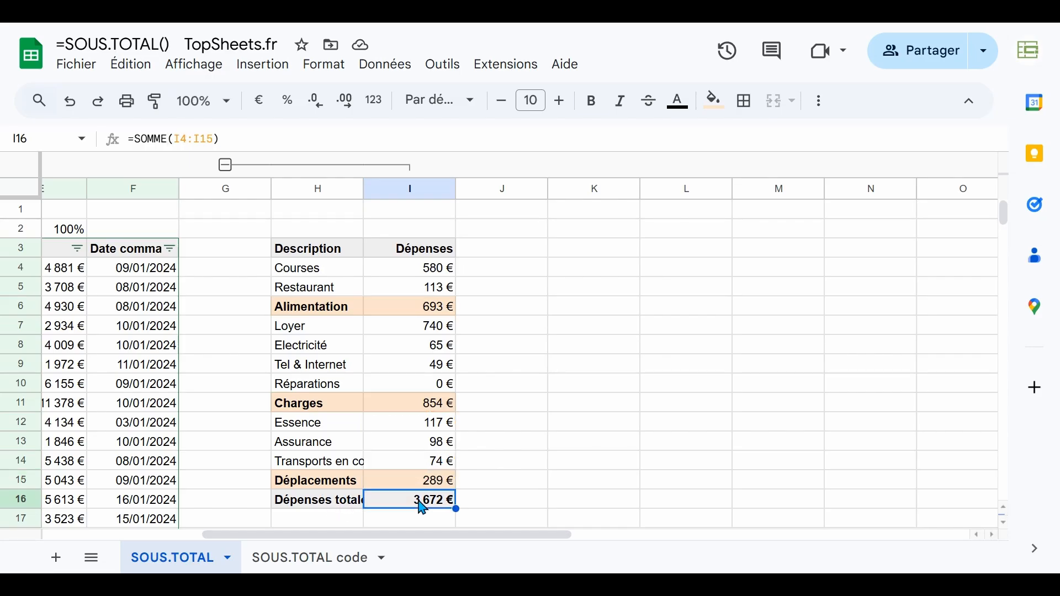
double_click(415, 502)
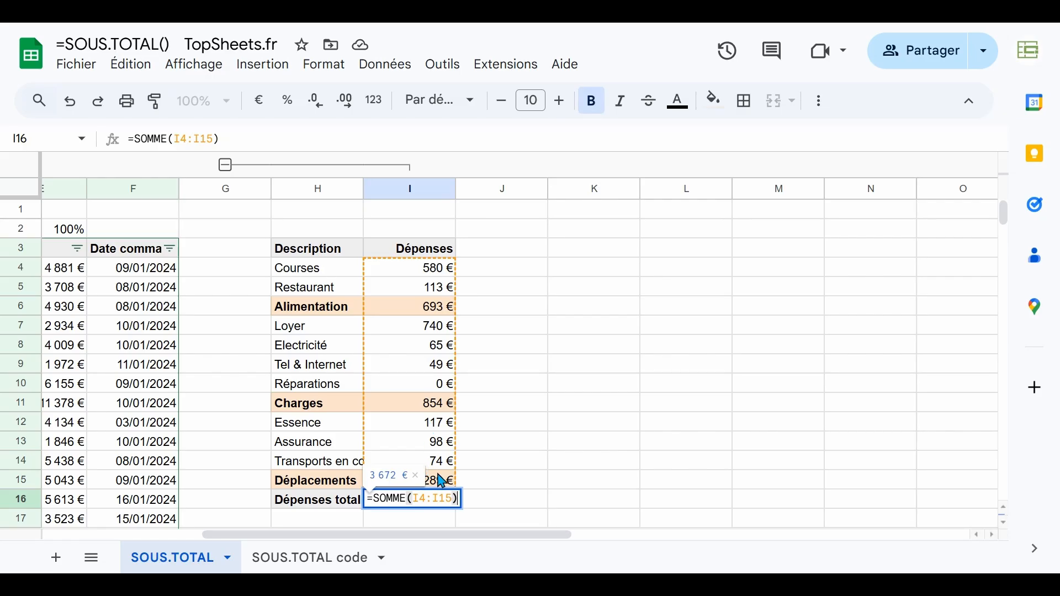
key(Escape)
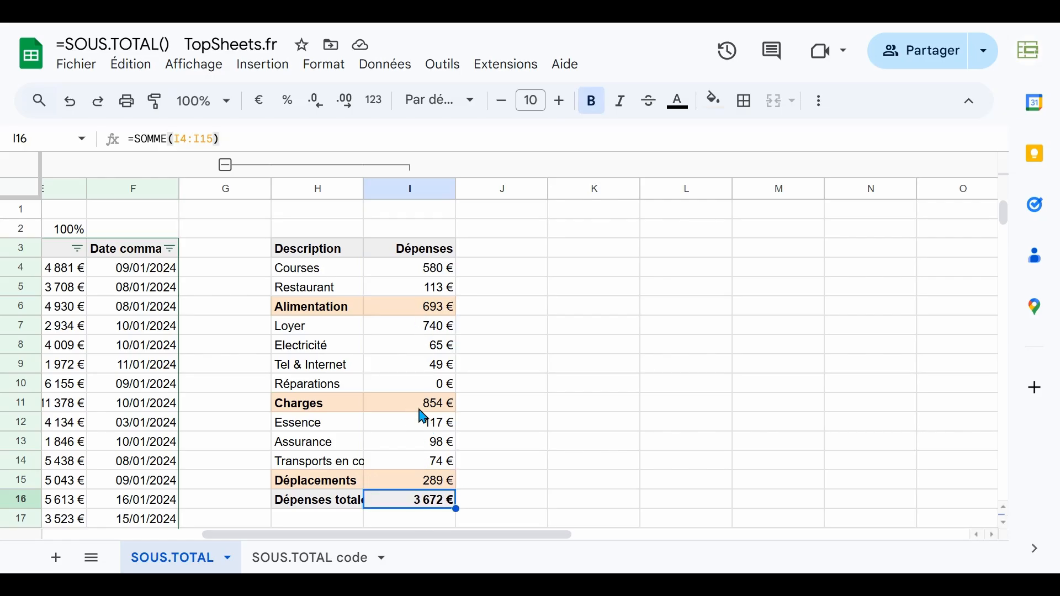
- Recheck the SOMME ranges of the Alimentation, Charges and Déplacements subtotals in I6, I11 and I15
click(401, 310)
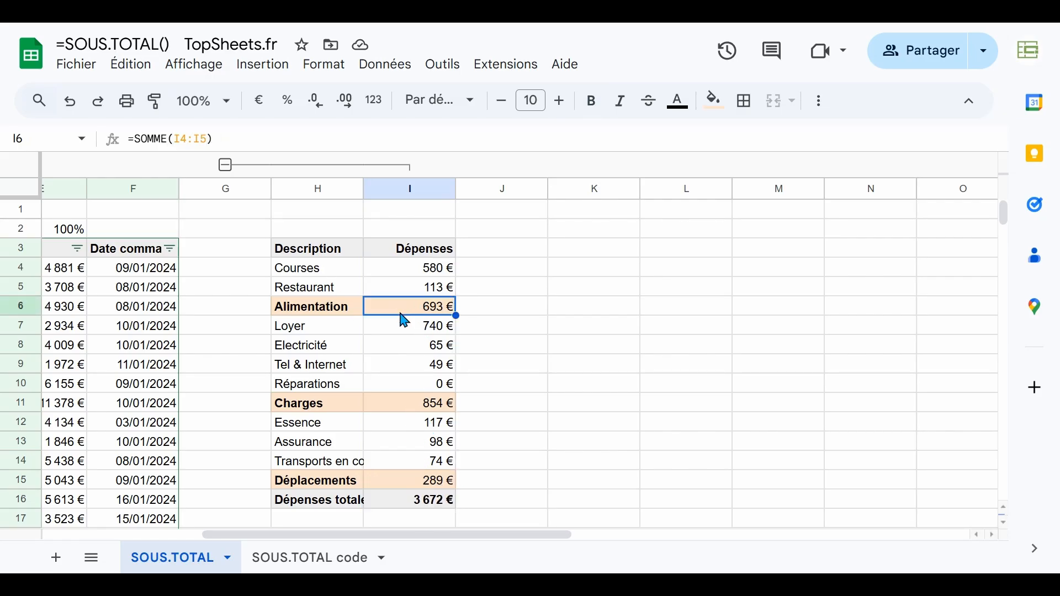
double_click(402, 314)
key(Escape)
click(430, 403)
double_click(431, 402)
key(Escape)
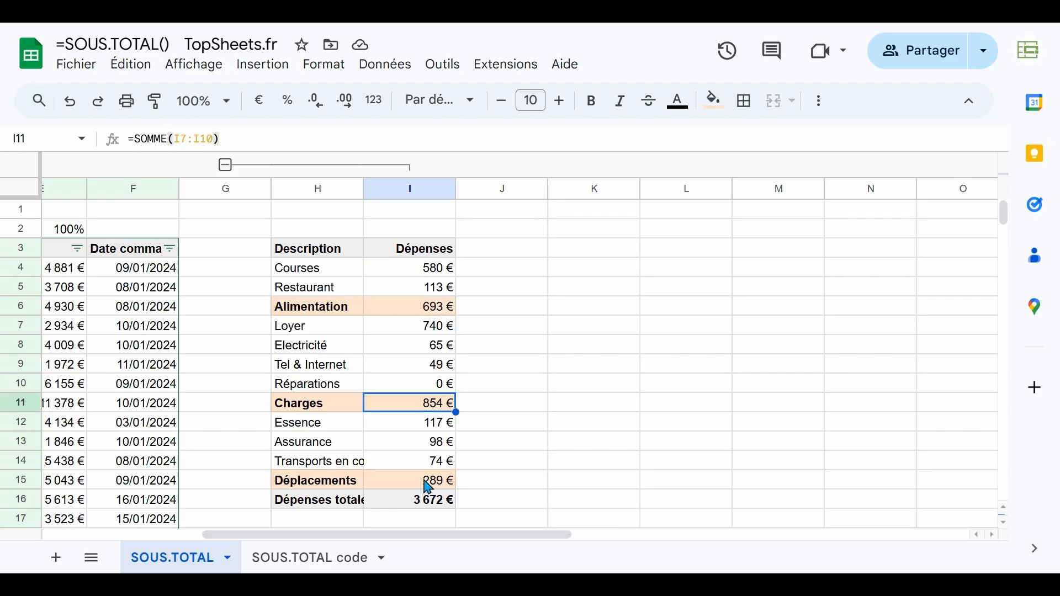
double_click(428, 488)
key(Escape)
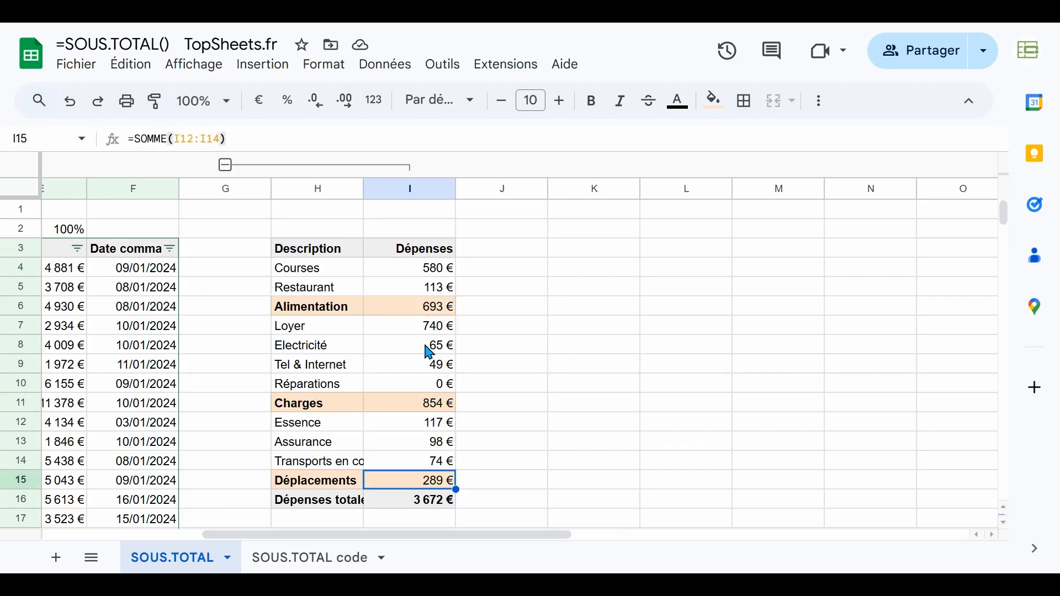
- Select the three subtotal cells I6, I11 and I15 together to compare their quick sum with the overall total
ctrl+click(430, 315)
ctrl+click(431, 406)
ctrl+click(442, 485)
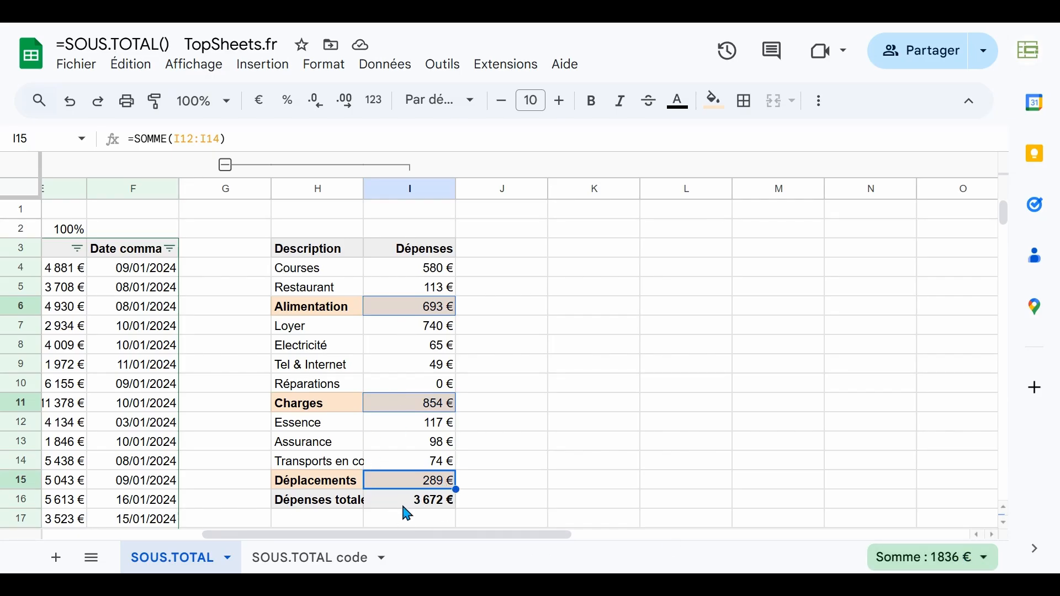
- Inspect the range summed by the SOMME formula of the overall expenses total in I16
click(433, 505)
key(Return)
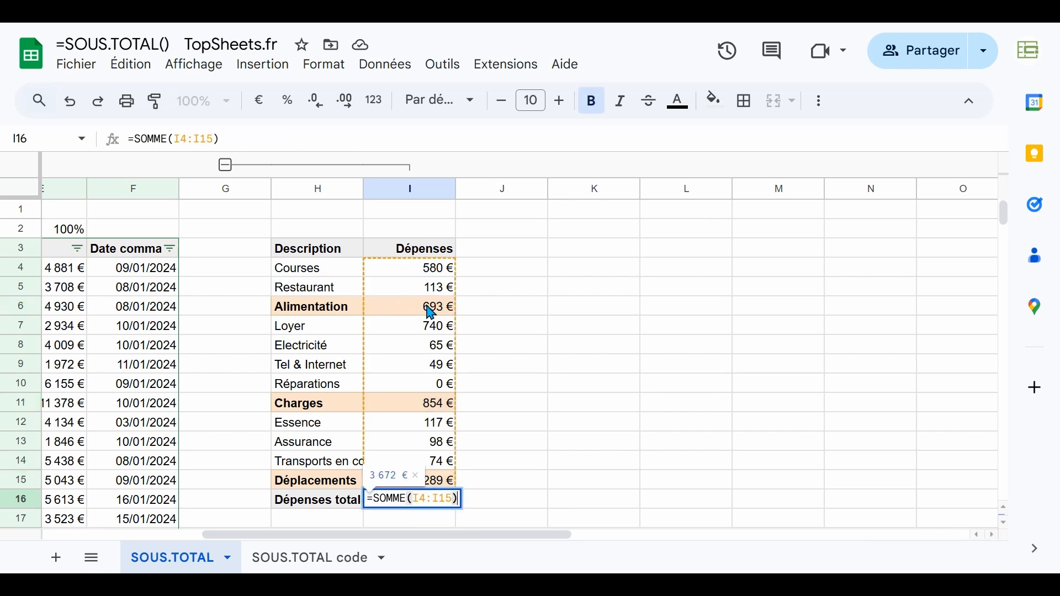
key(Escape)
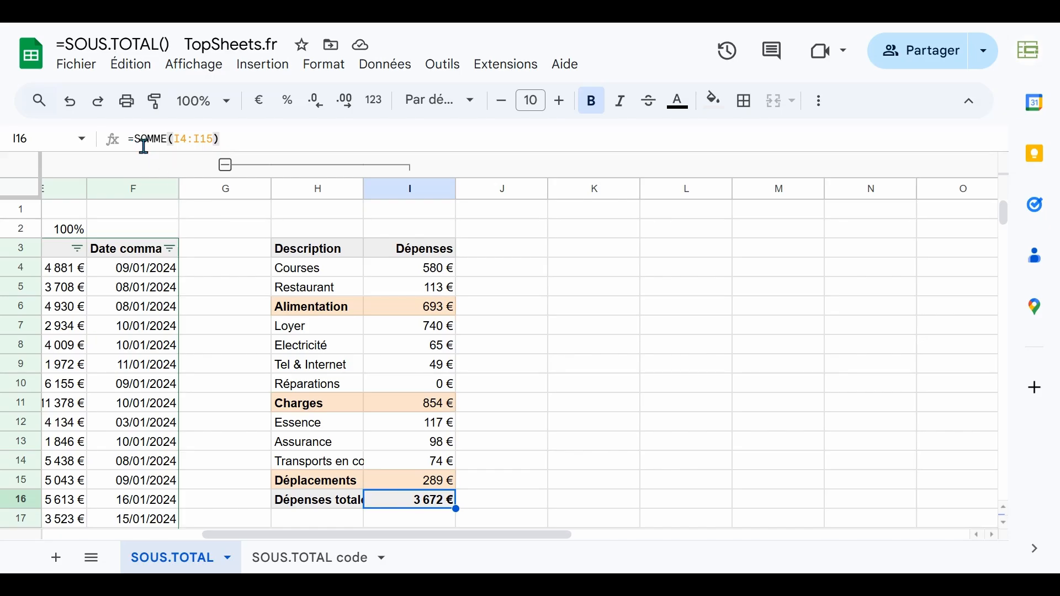
- Duplicate the Dépenses column I3:I16 into column J, starting at J3
drag(401, 249, 407, 504)
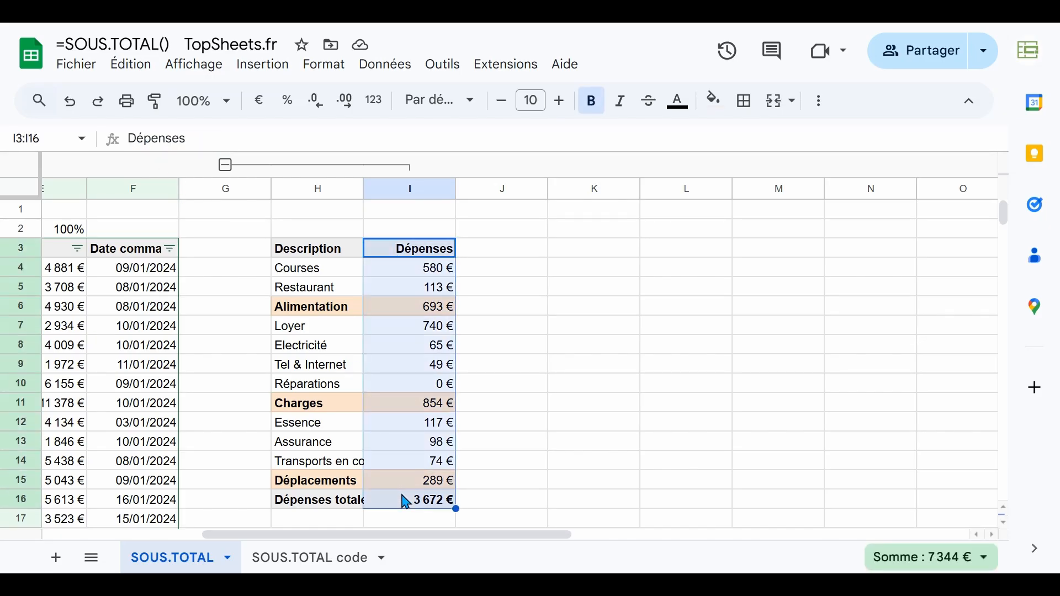
key(ctrl+c)
click(473, 250)
key(ctrl+v)
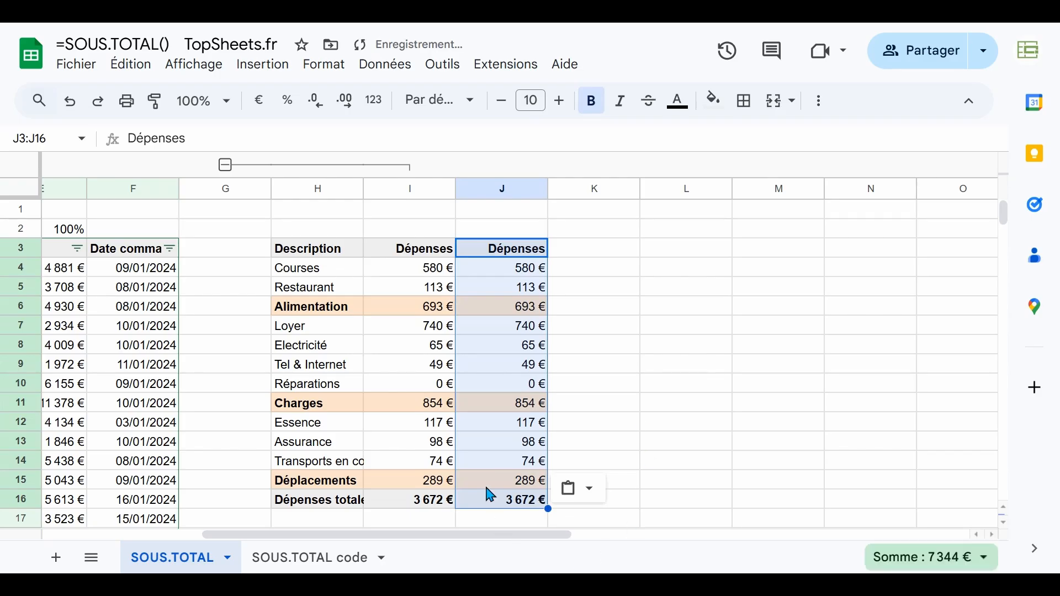
- Replace SOMME with SOUS.TOTAL in the Alimentation subtotal in J6, giving =SOUS.TOTAL(9;J4:J5)
click(497, 501)
click(518, 308)
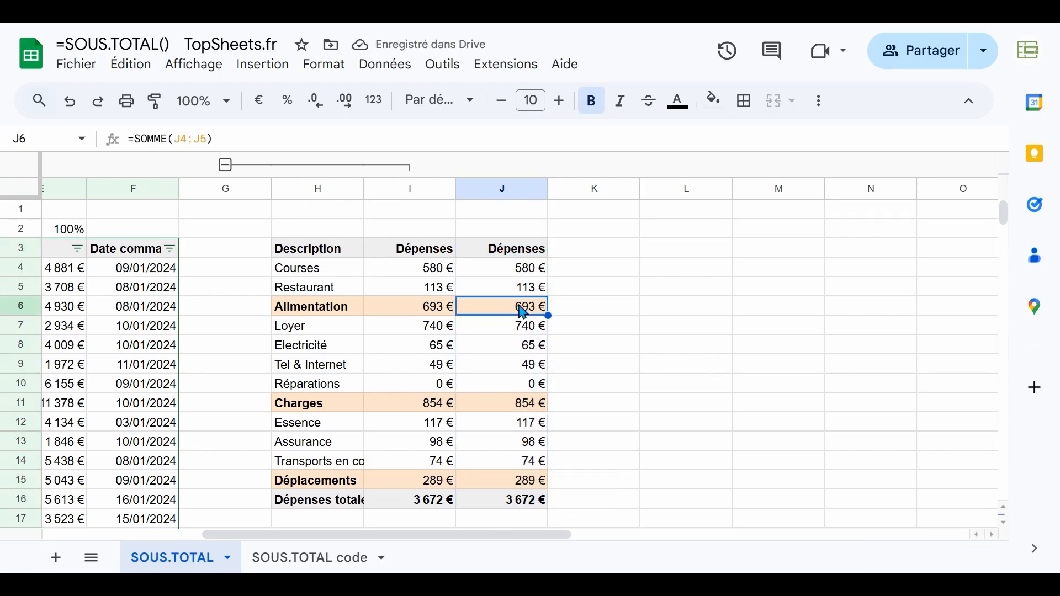
key(Return)
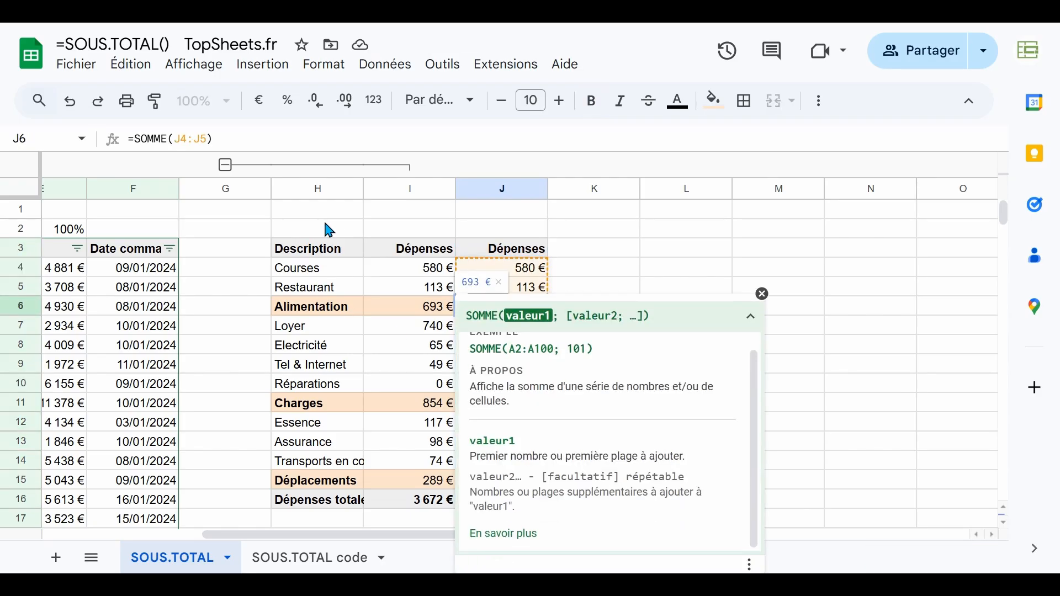
double_click(135, 136)
text(sous.total()
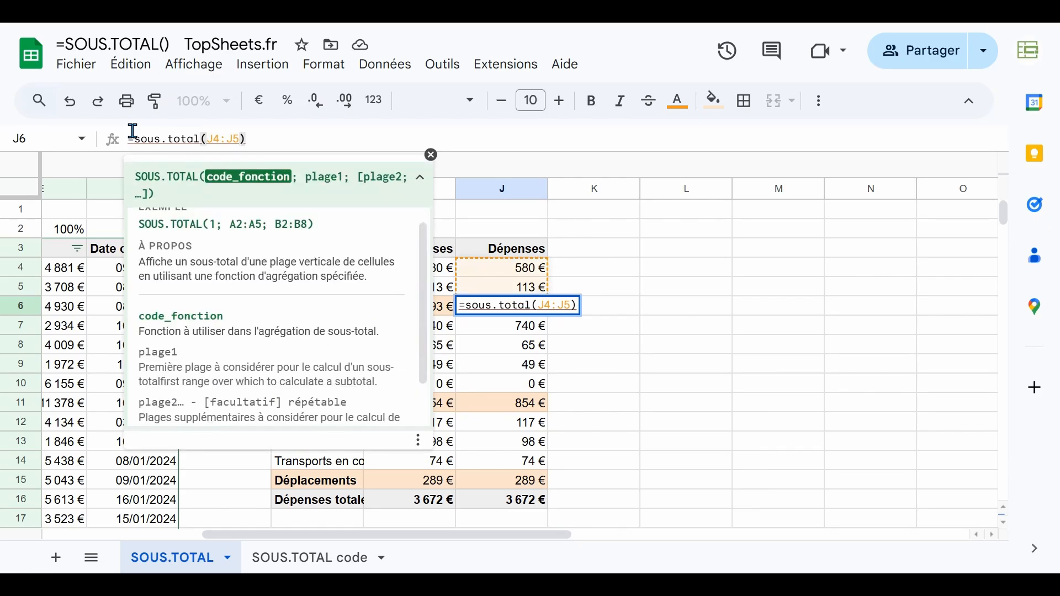
text(ç;)
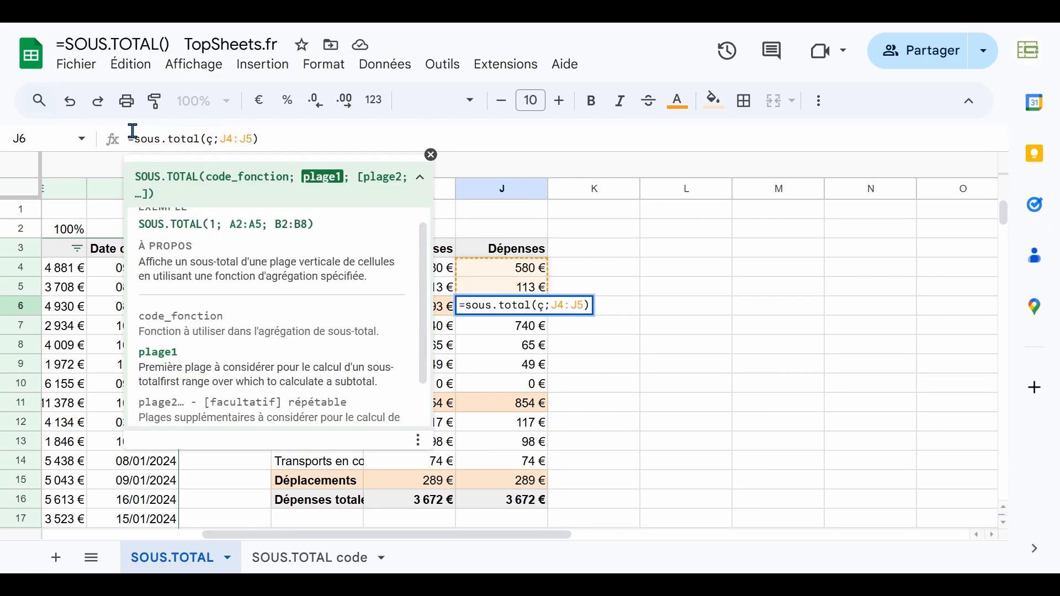
key(BackSpace)
key(BackSpace)
text(9)
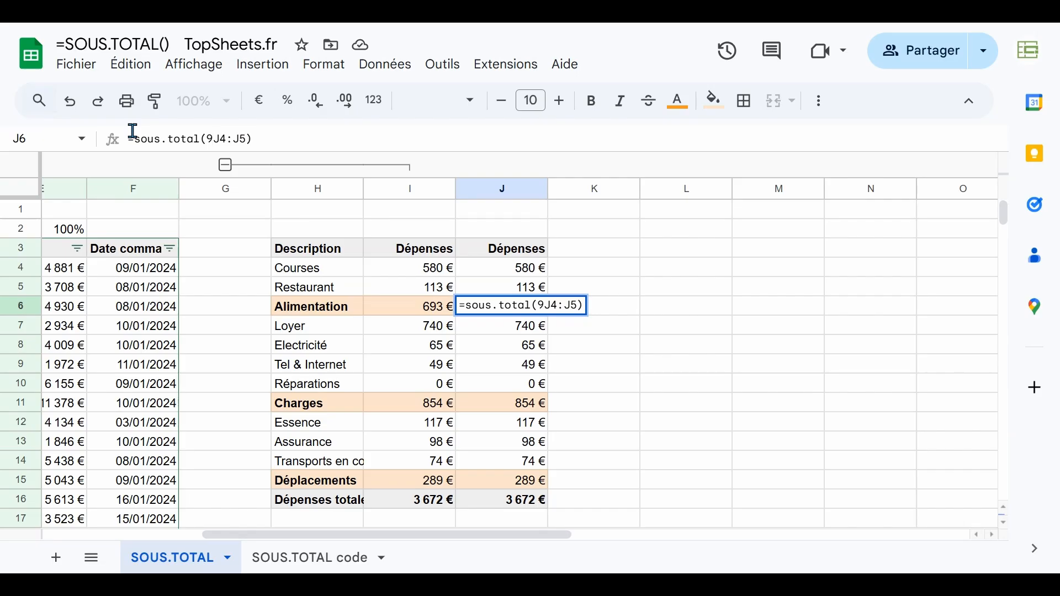
text(;)
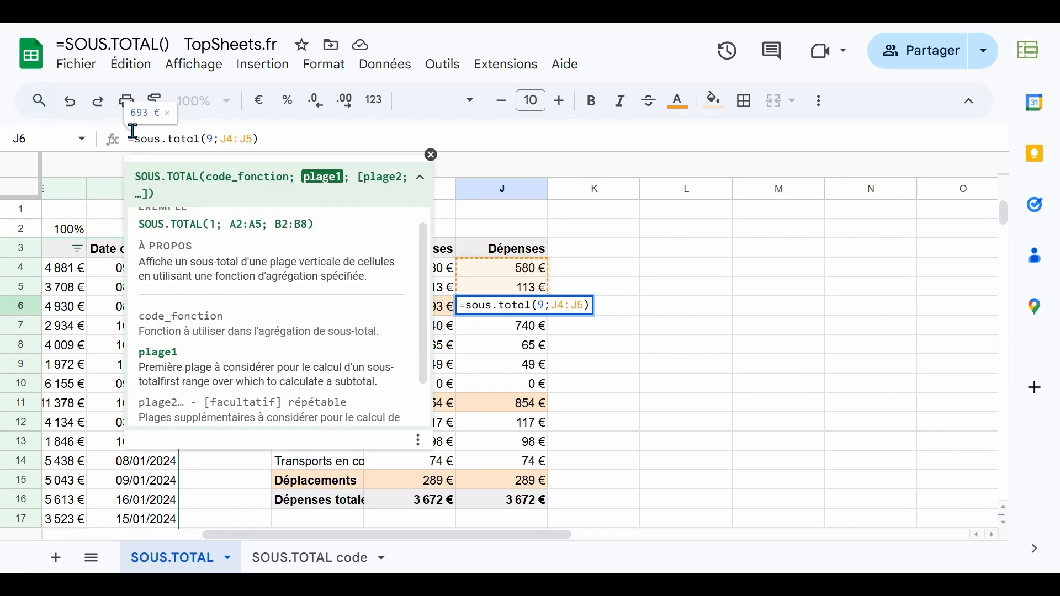
key(Return)
key(Up)
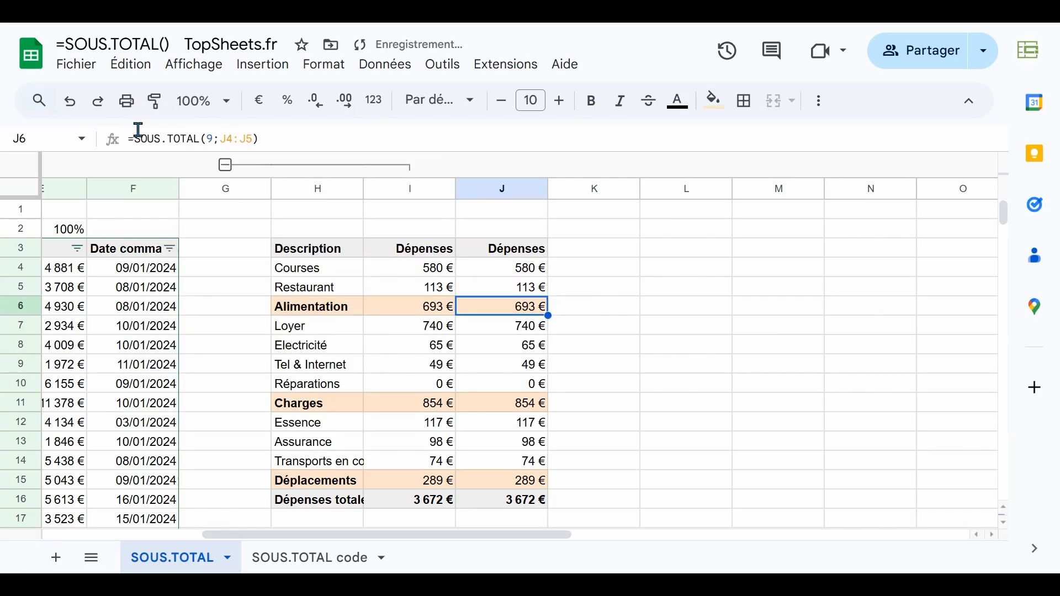
- Reuse the SOUS.TOTAL(9; portion of J6 in the Charges subtotal in J11, giving =SOUS.TOTAL(9;J7:J10)
drag(220, 141, 137, 140)
key(ctrl+c)
key(Return)
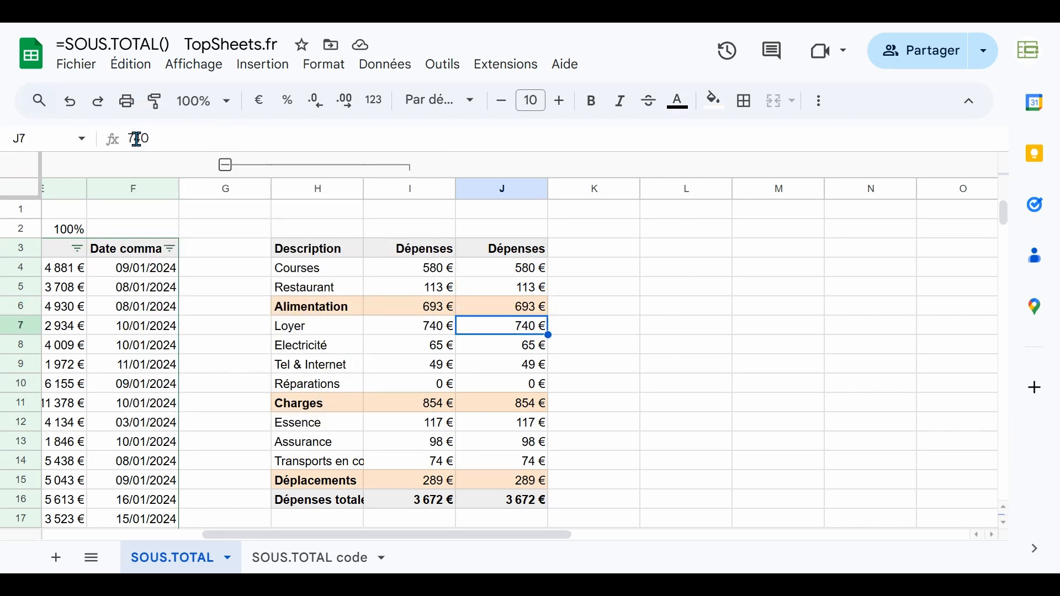
key(Down)
key(Down)
key(Down)
key(Down)
key(Return)
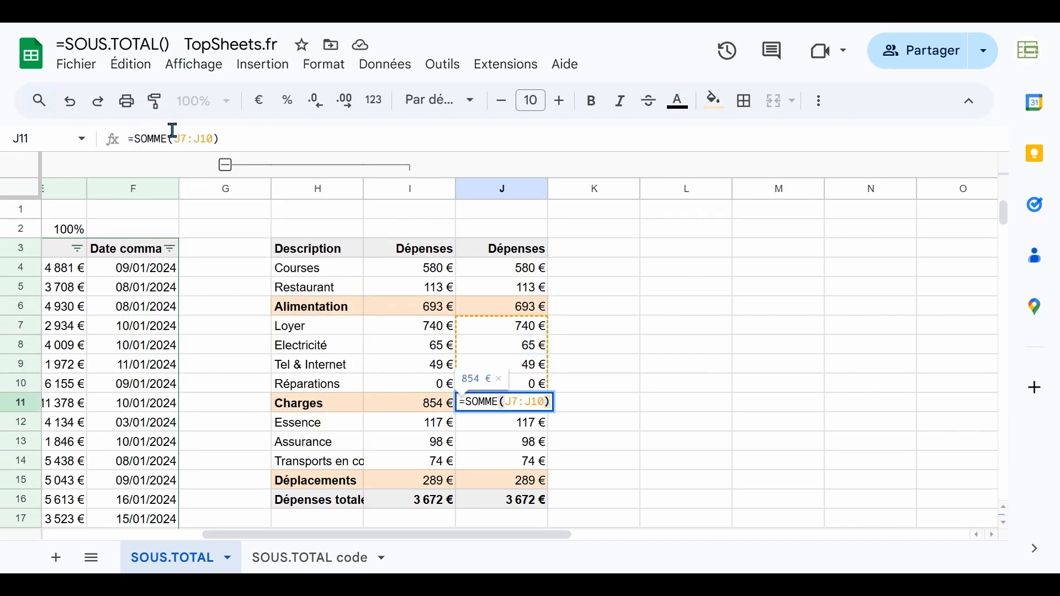
drag(174, 141, 135, 141)
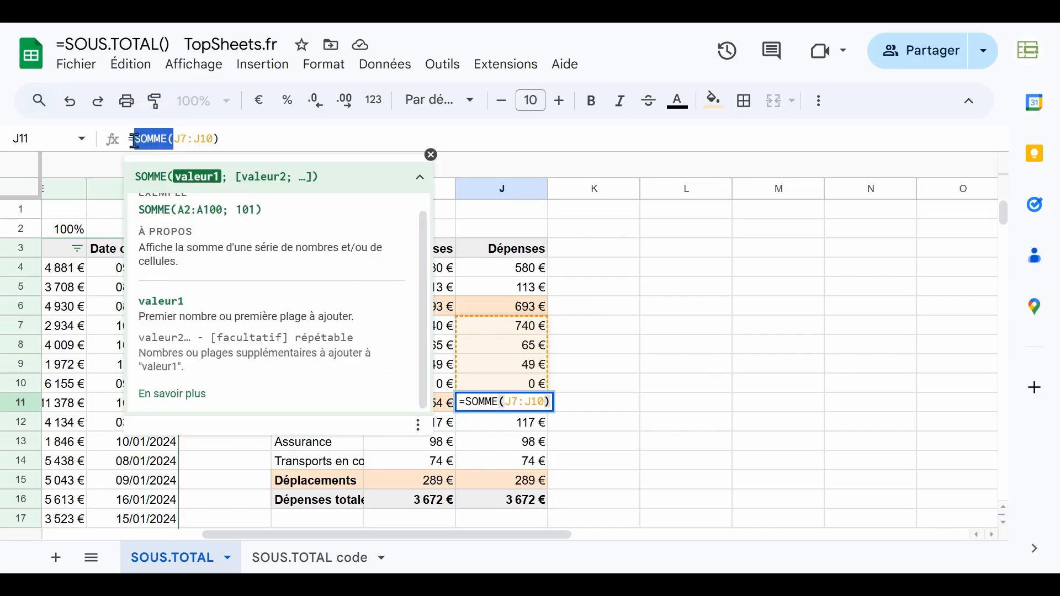
key(ctrl+v)
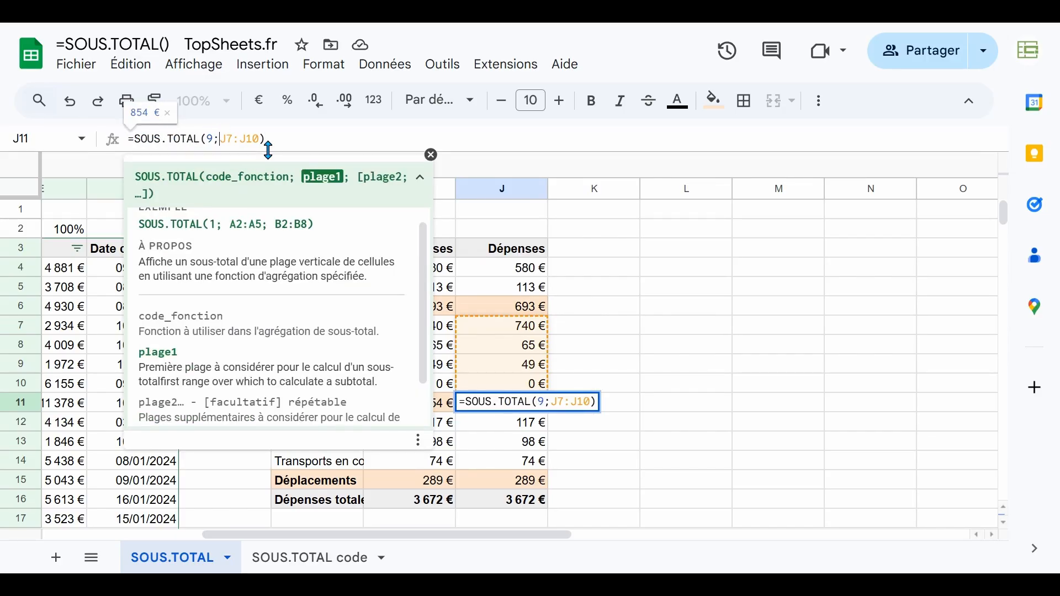
key(Return)
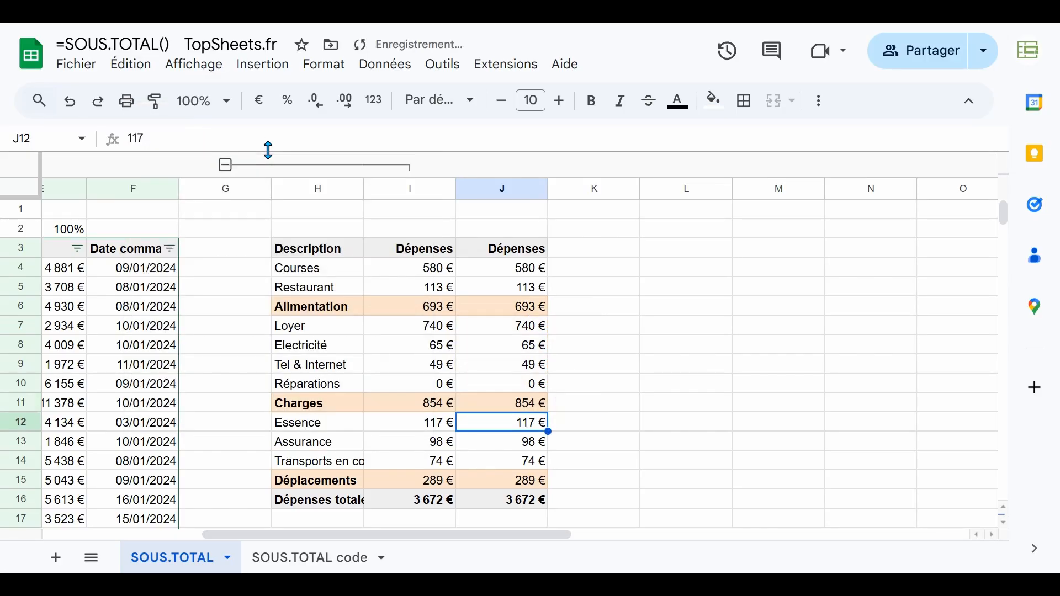
- Replace SOMME with SOUS.TOTAL in the Déplacements subtotal in J15, giving =SOUS.TOTAL(9;J12:J14)
click(522, 490)
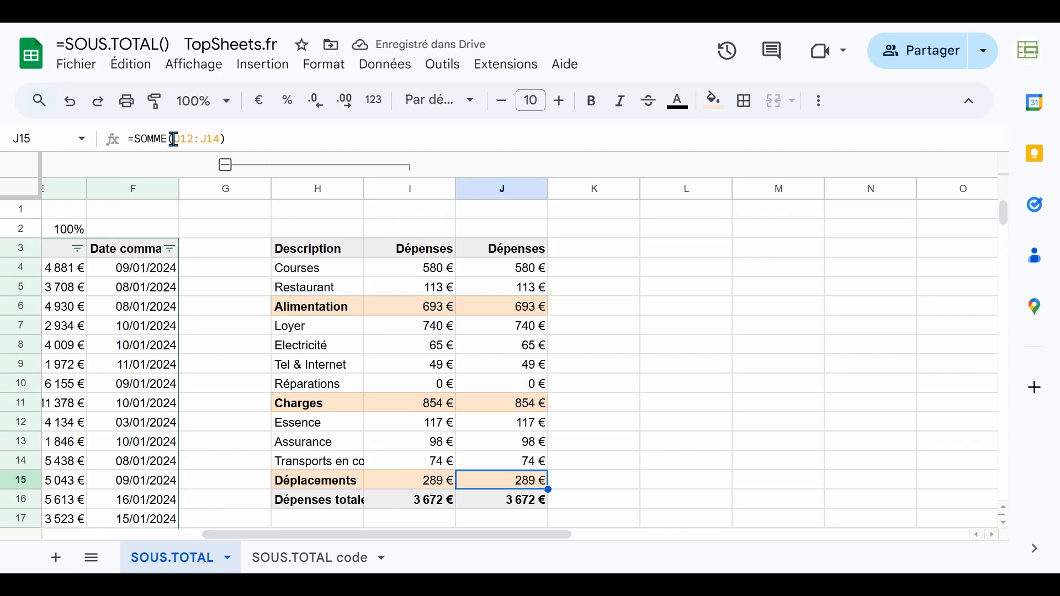
drag(174, 139, 135, 141)
text(SOUS.TOTAL(9;)
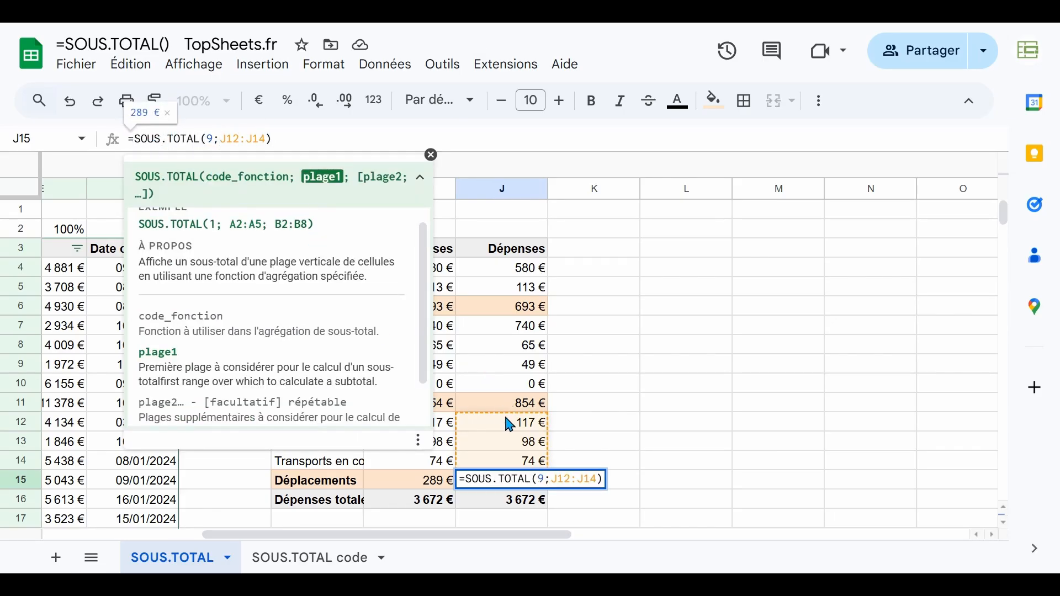
key(Return)
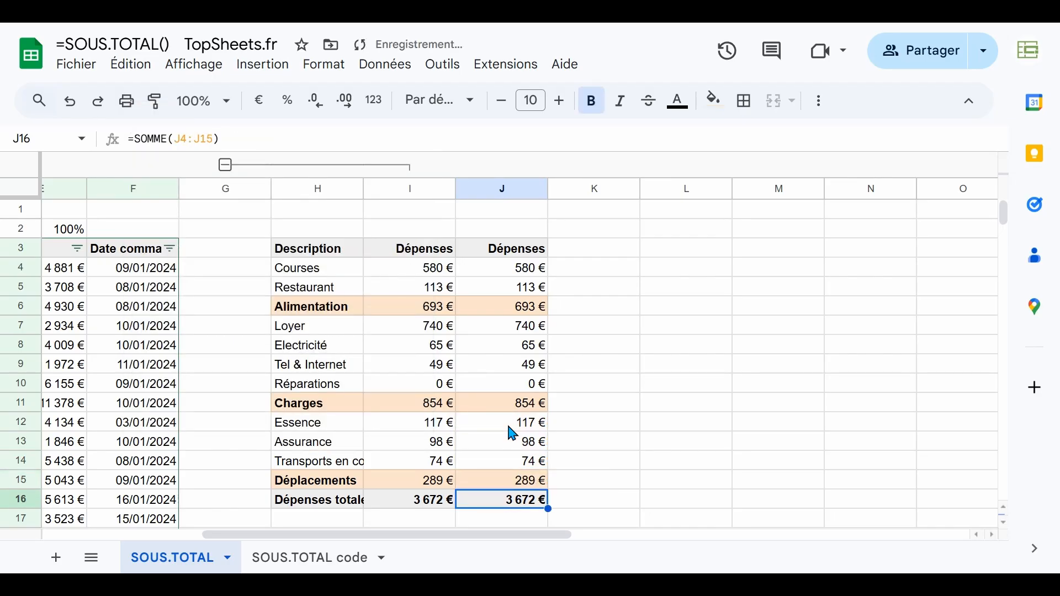
- Compare the SOUS.TOTAL formula in J6 with the SOMME formula in I6 for the Alimentation subtotal
double_click(508, 315)
key(Escape)
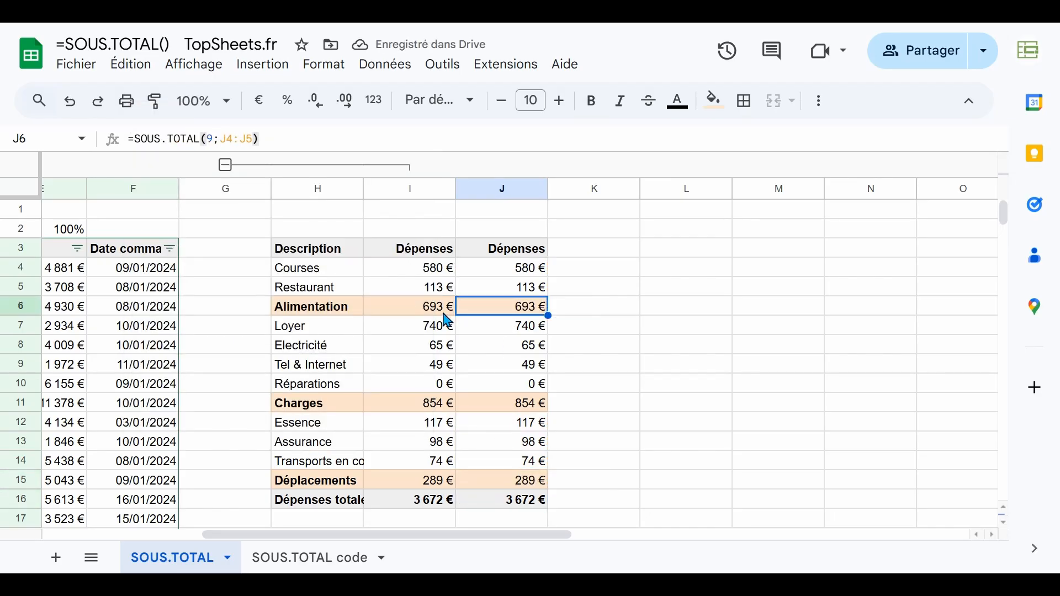
click(446, 313)
click(478, 314)
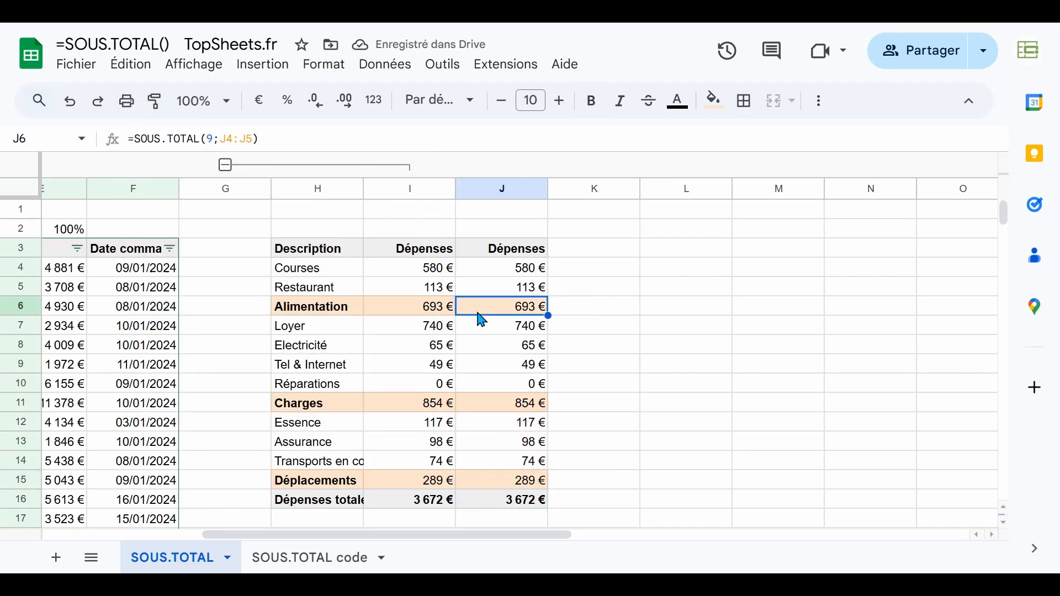
click(413, 310)
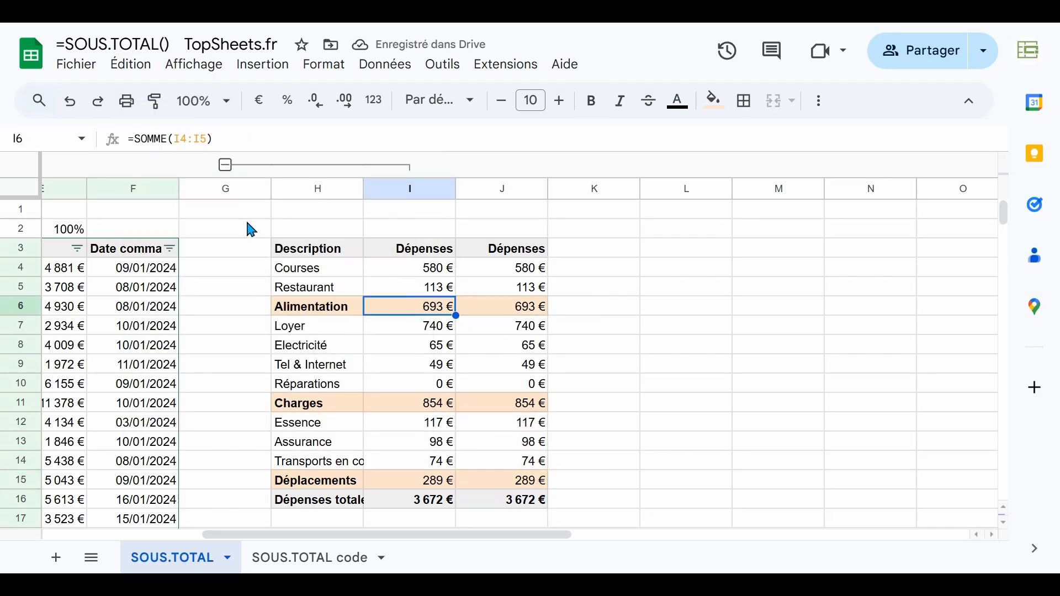
click(482, 316)
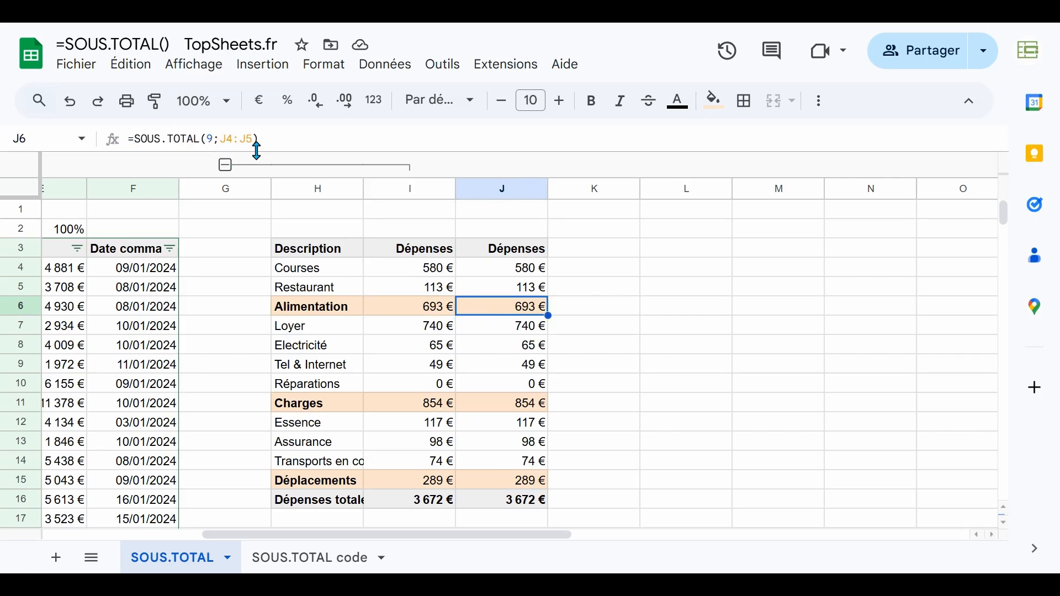
- Replace the overall expenses total in J16 with the formula =SOUS.TOTAL(9;J4:J15)
click(495, 504)
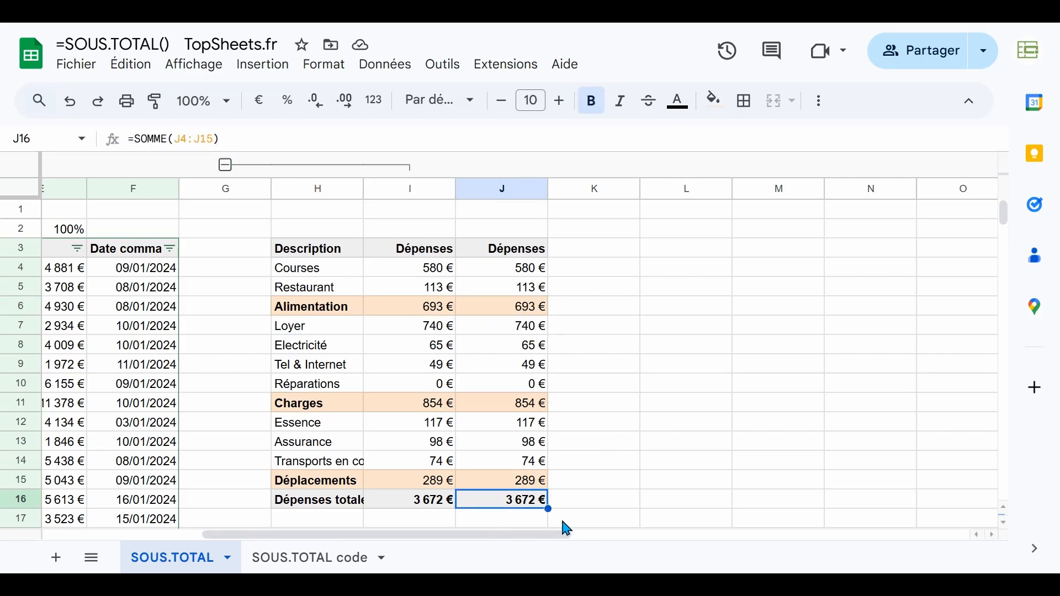
key(Delete)
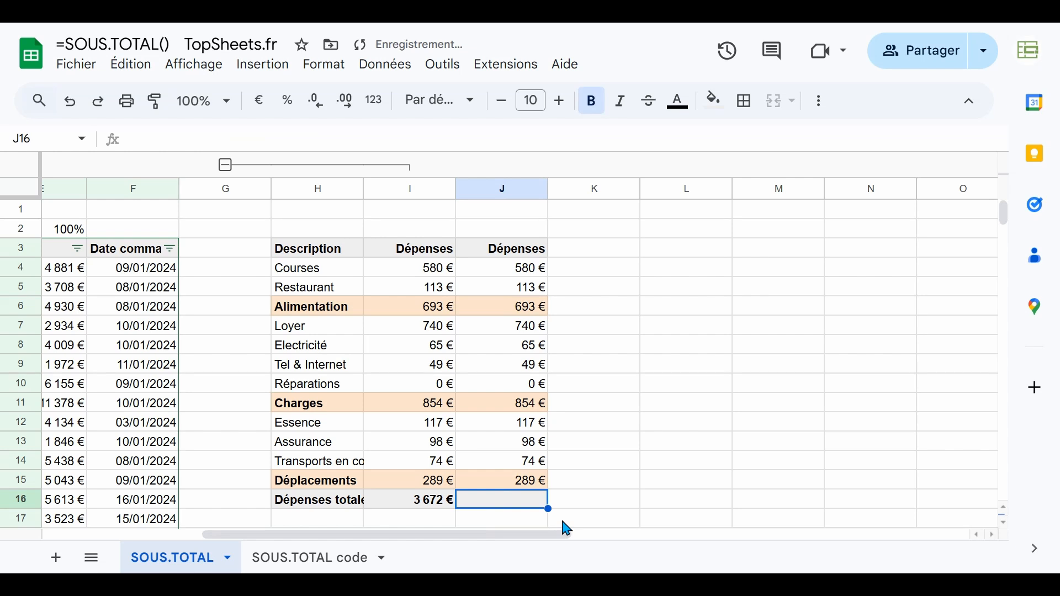
text(=sous.)
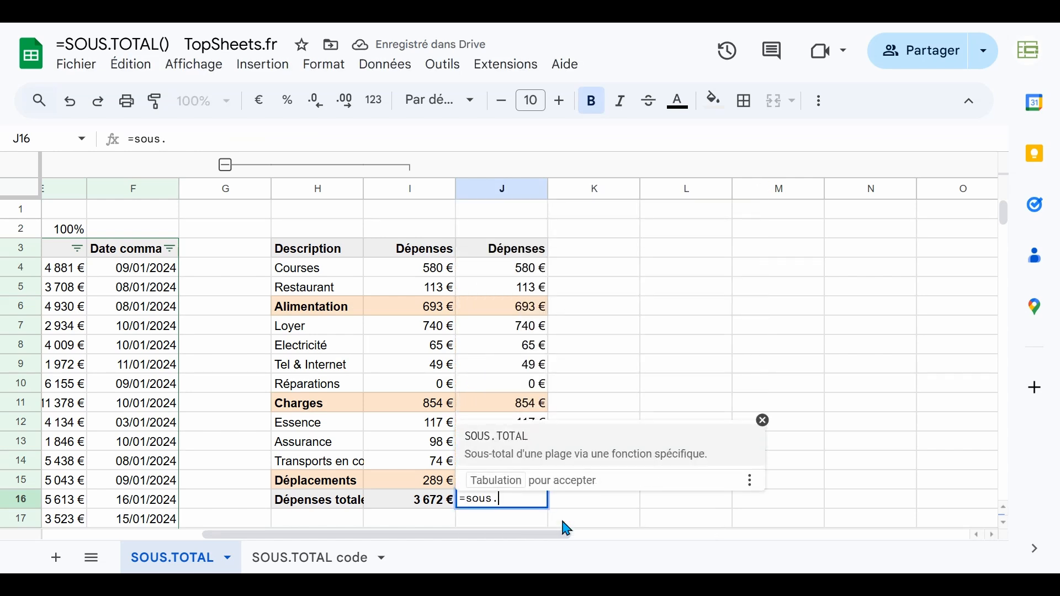
text(tot)
key(Tab)
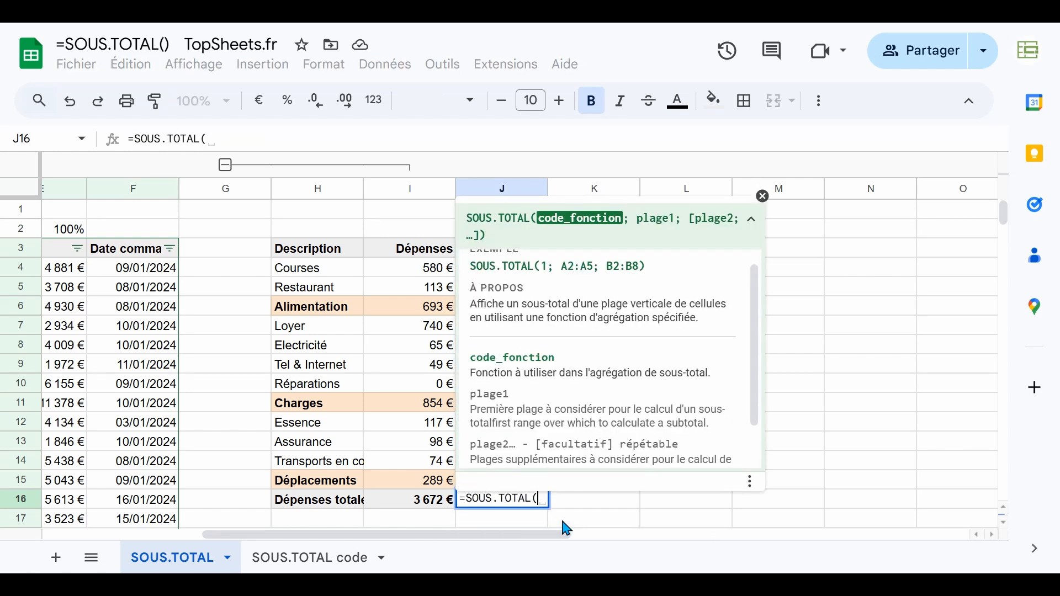
text(9)
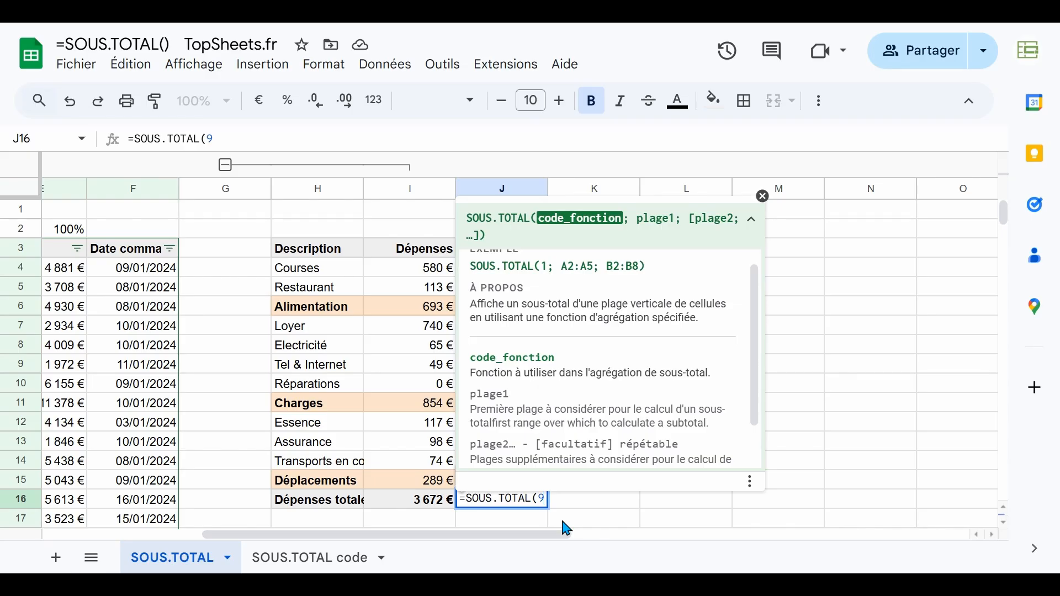
text(;)
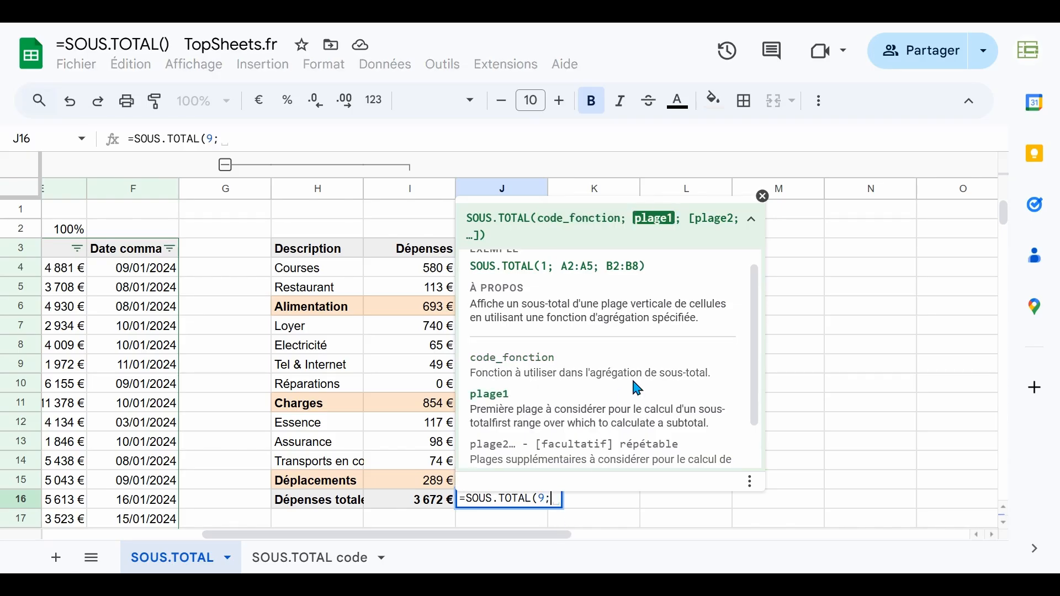
click(763, 197)
drag(514, 274, 519, 485)
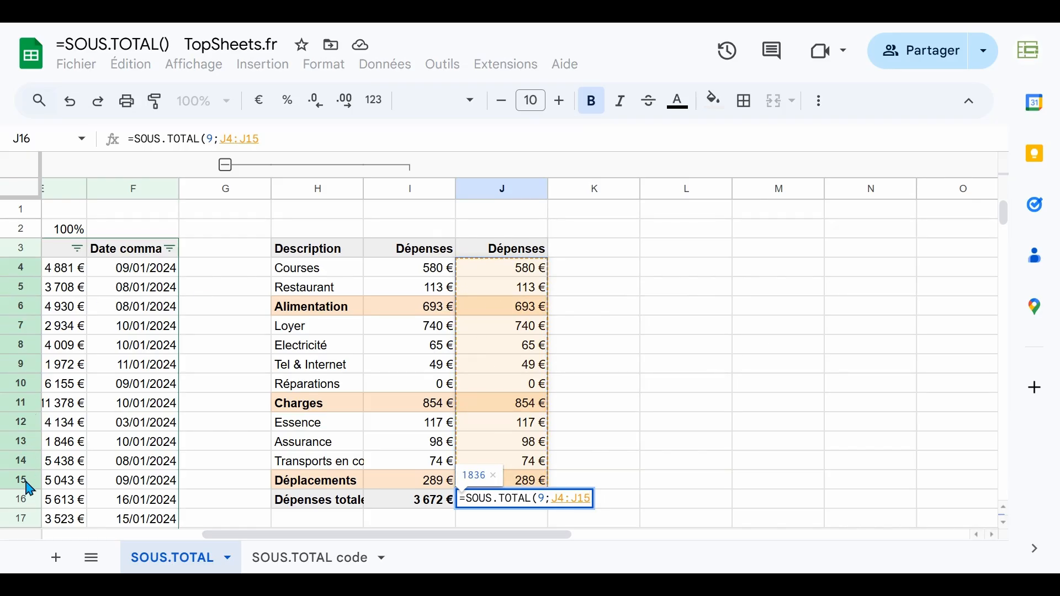
click(993, 535)
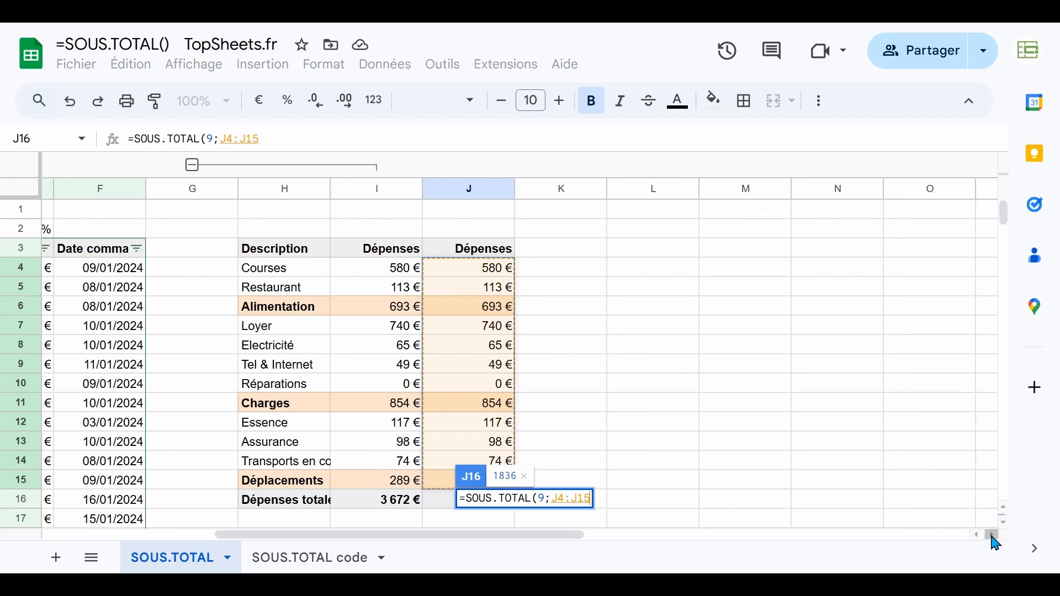
click(991, 535)
click(992, 536)
click(992, 535)
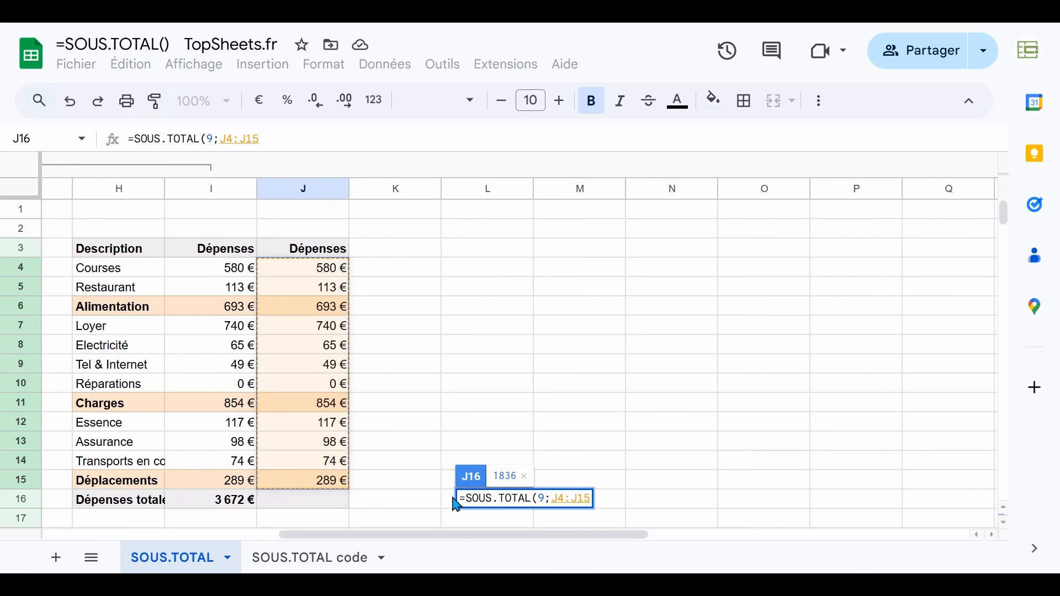
key(Return)
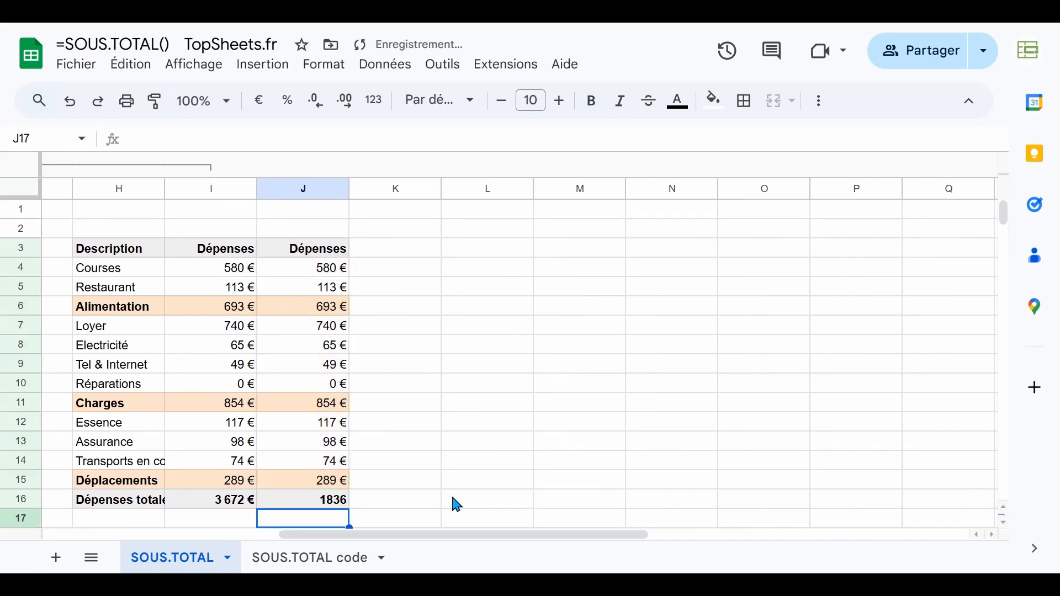
key(Up)
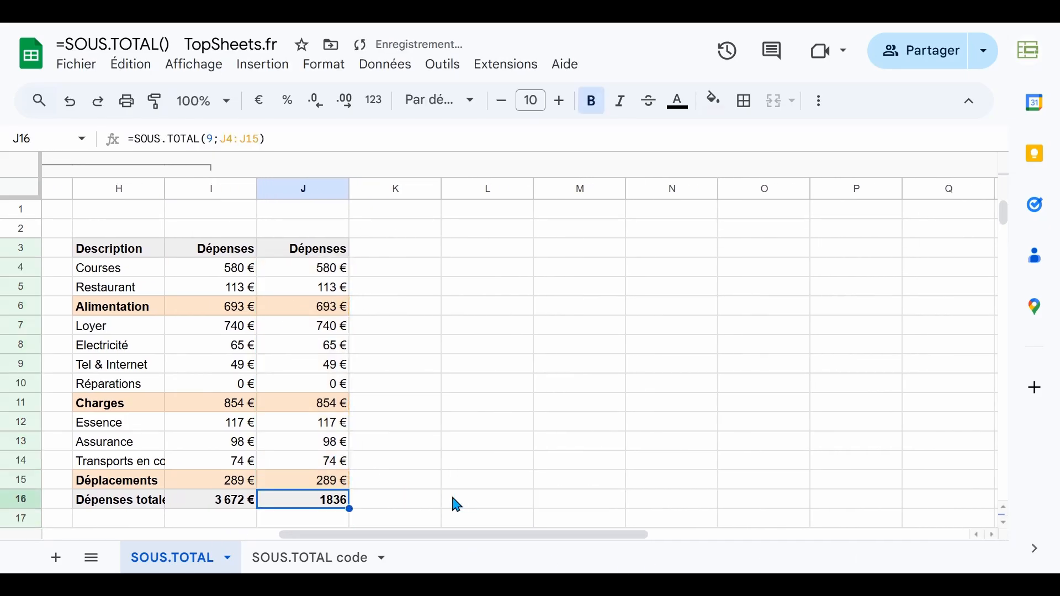
- Copy the formatting of the SOMME total in I16 onto the SOUS.TOTAL total in J16
click(212, 505)
click(155, 102)
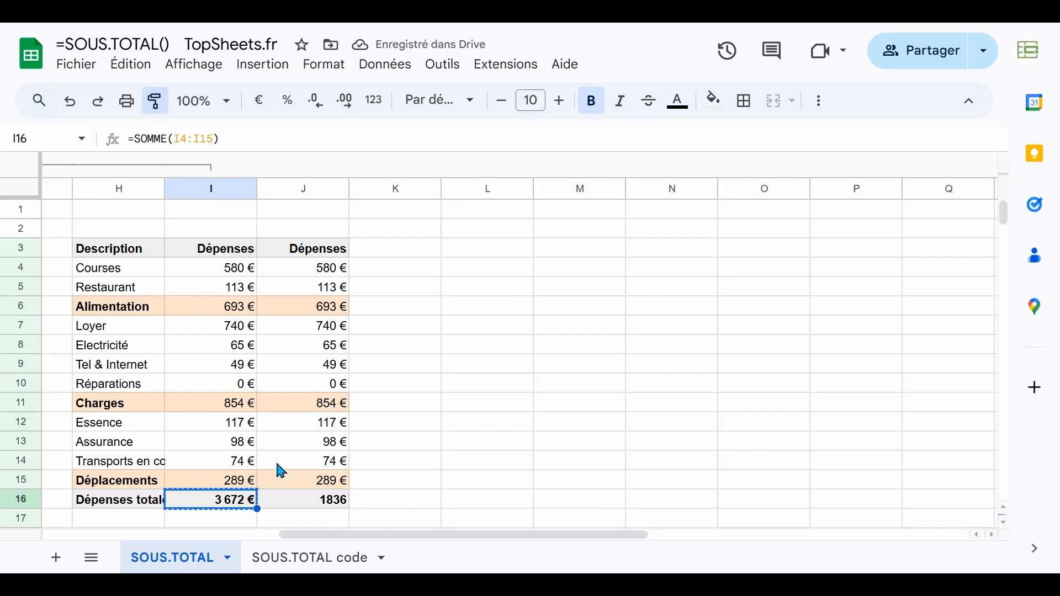
click(291, 507)
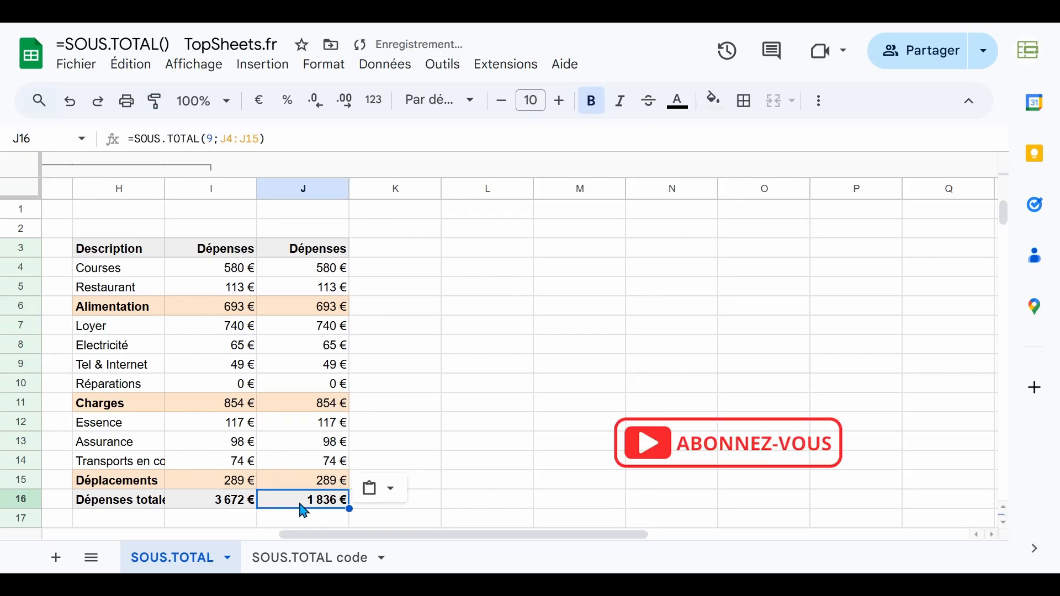
- Check the J16 total against the sum of the individual expenses in J4:J5, J7:J10 and J12:J14, excluding the subtotals
double_click(328, 507)
key(Escape)
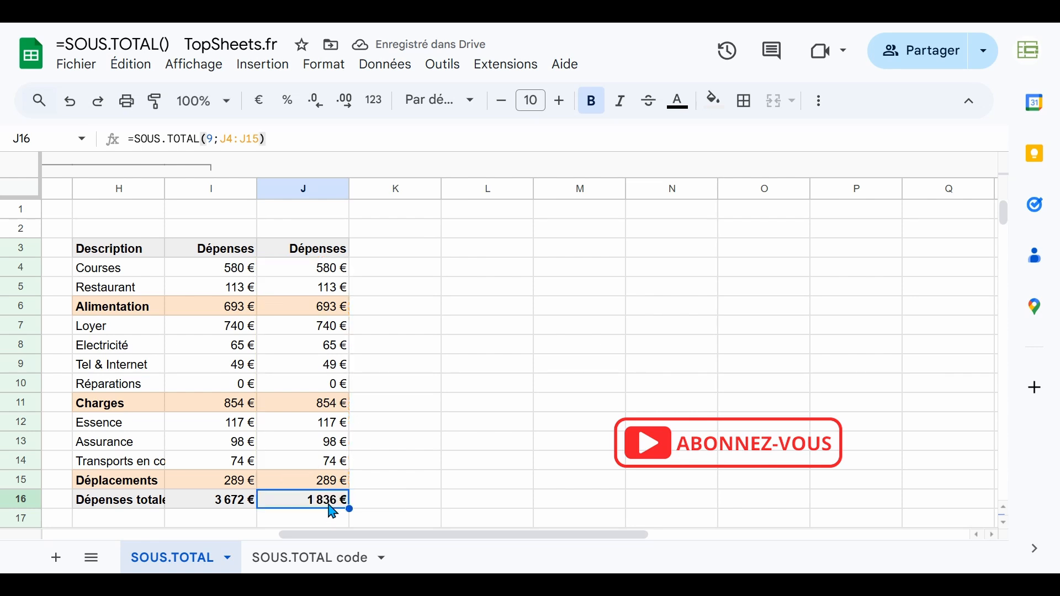
drag(283, 274, 307, 467)
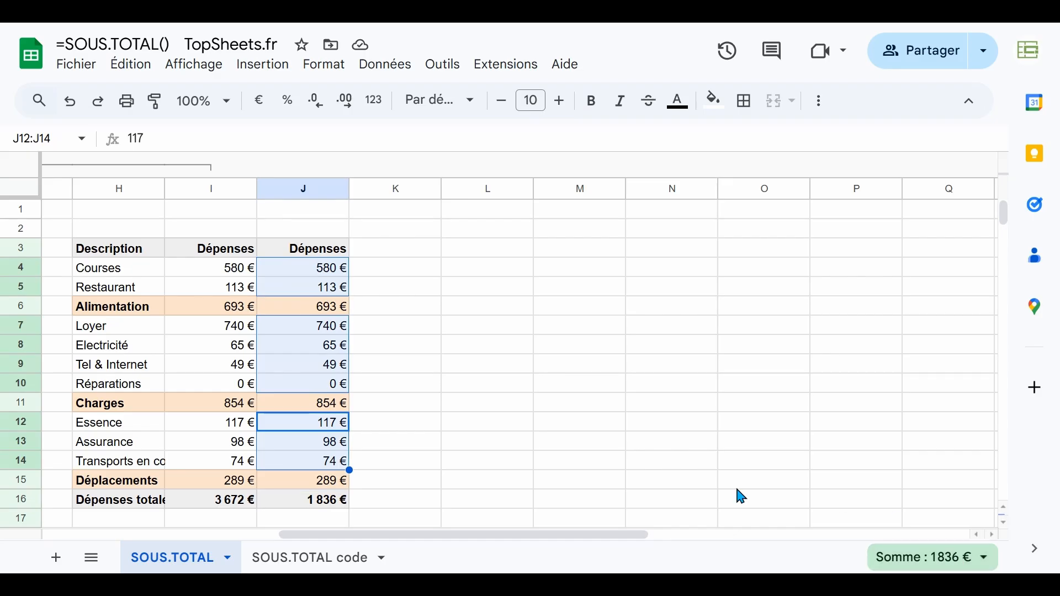
click(407, 479)
- Inspect the ranges referenced by the SOUS.TOTAL formulas in the overall total J16 and the Déplacements subtotal J15
double_click(308, 498)
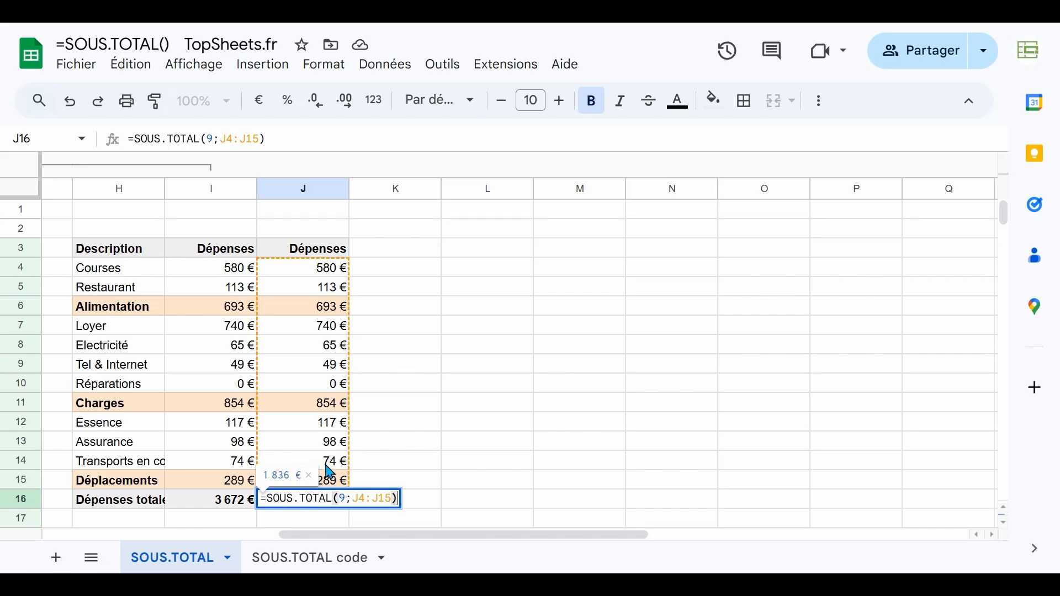
key(Escape)
click(348, 480)
double_click(334, 480)
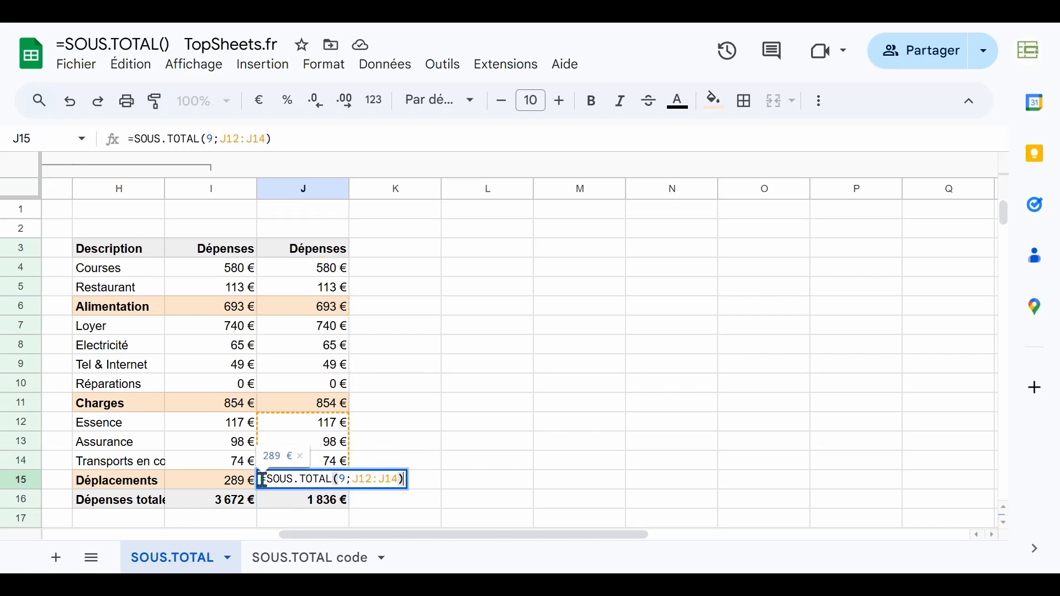
key(Escape)
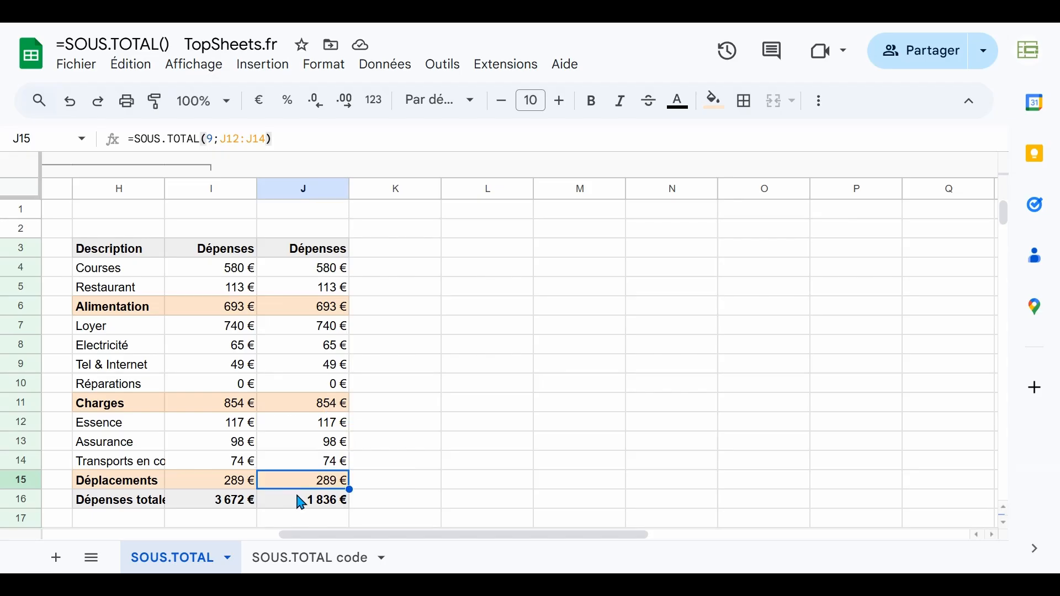
- Try the SOUS.TOTAL total from J16 in I16, giving =SOUS.TOTAL(9;I4:I15)
click(301, 500)
key(ctrl+c)
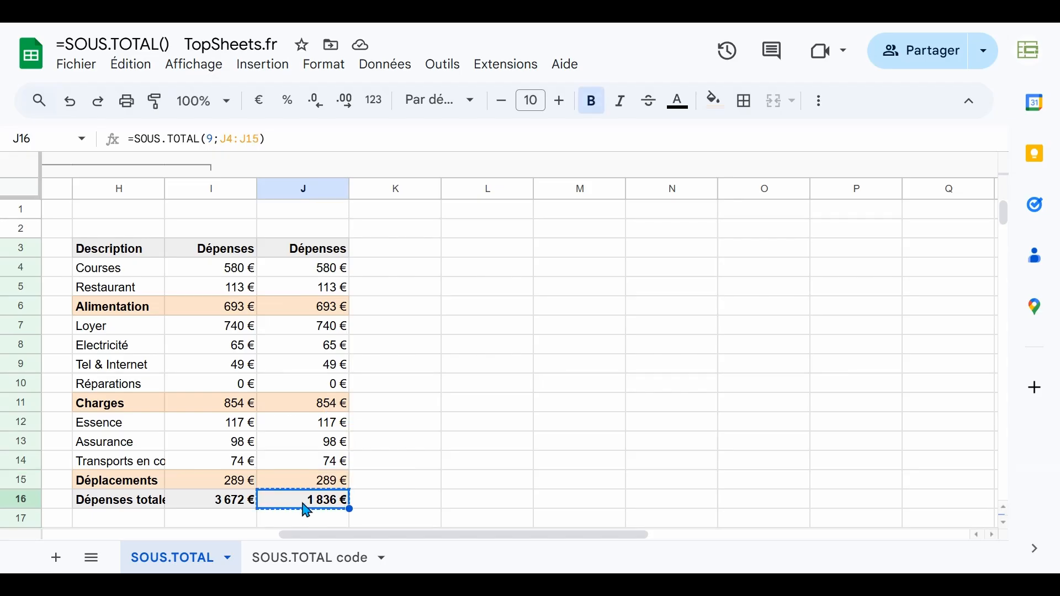
click(243, 508)
key(ctrl+v)
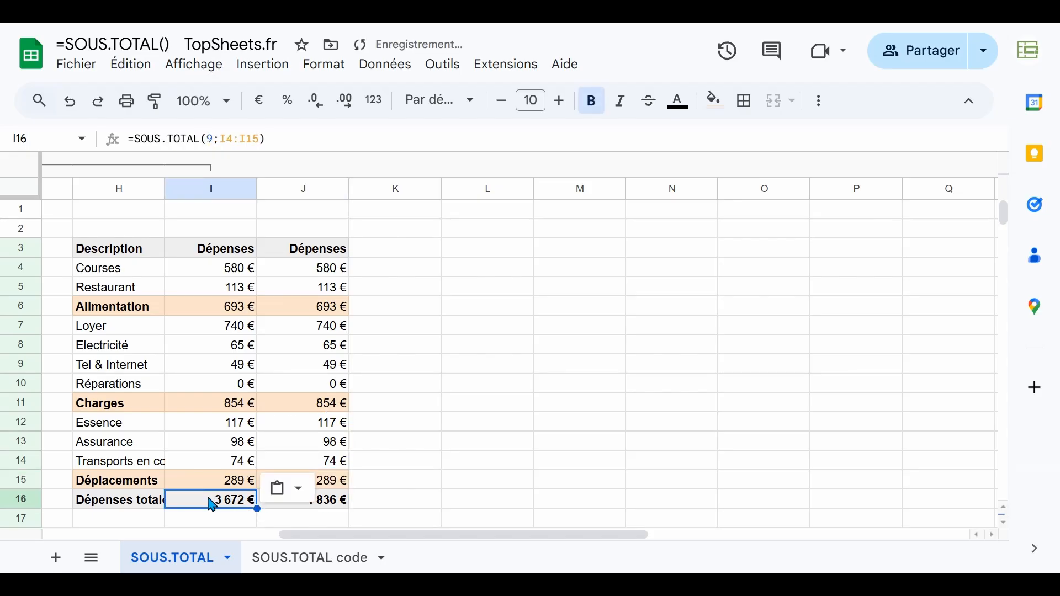
- Check the SOMME formulas of the Charges and Déplacements subtotals in column I, and undo the formula pasted into I16
click(217, 482)
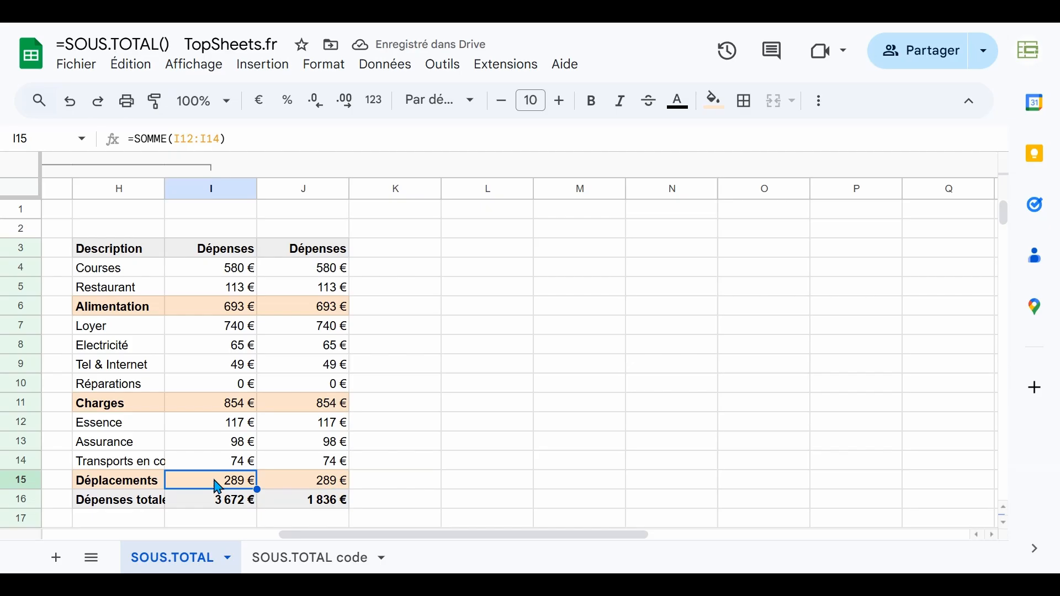
click(223, 407)
click(224, 481)
click(225, 504)
click(71, 101)
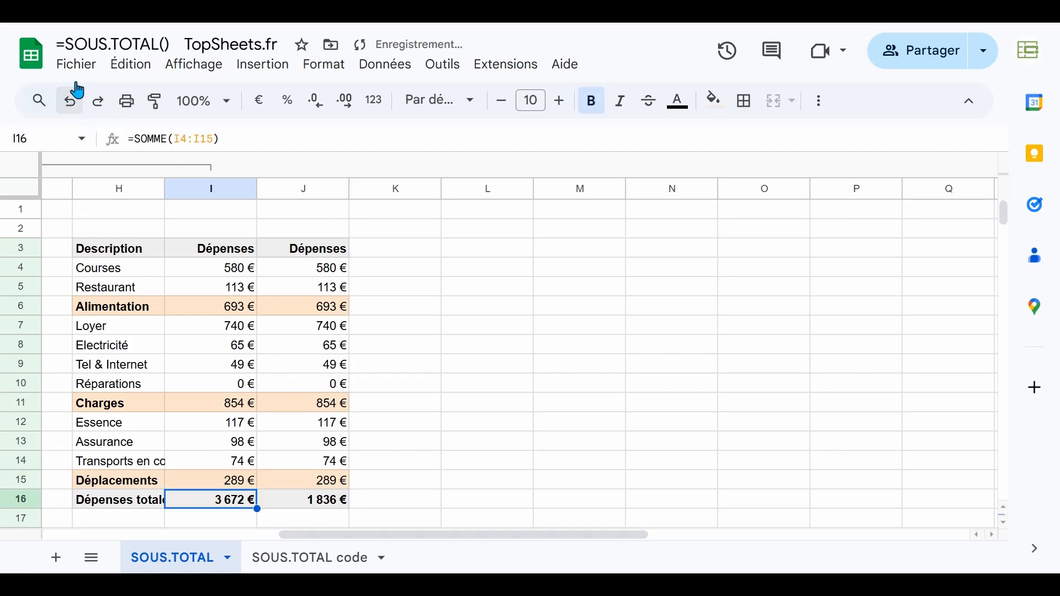
- Review the J4:J15 range covered by the overall SOUS.TOTAL formula in J16
click(308, 504)
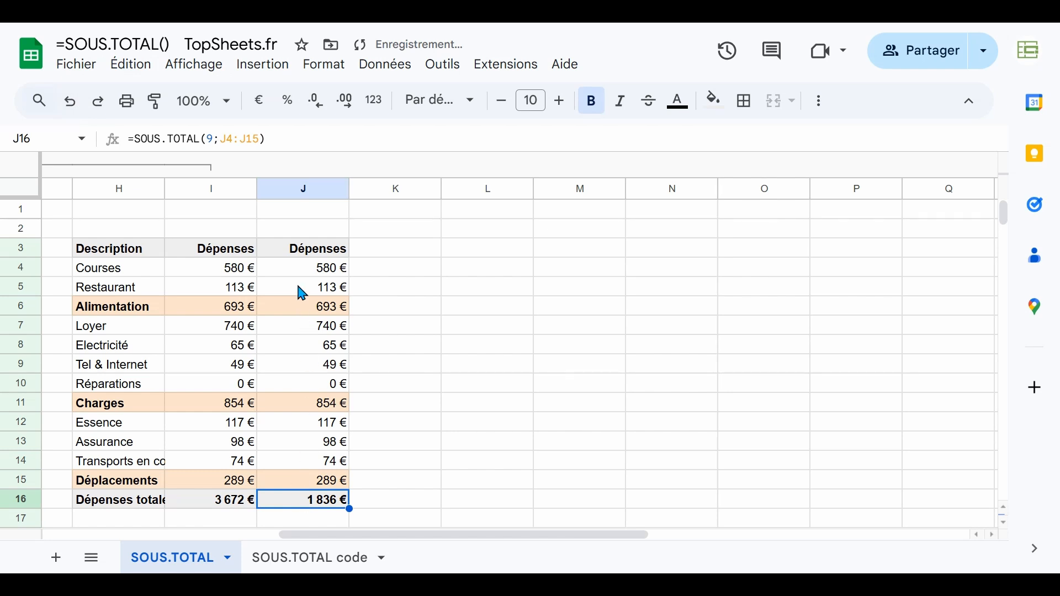
drag(298, 271, 307, 481)
click(309, 500)
- Open the full help article on SOUS.TOTAL from the function code argument of the sales formula in D2
scroll(355, 544, left, 10)
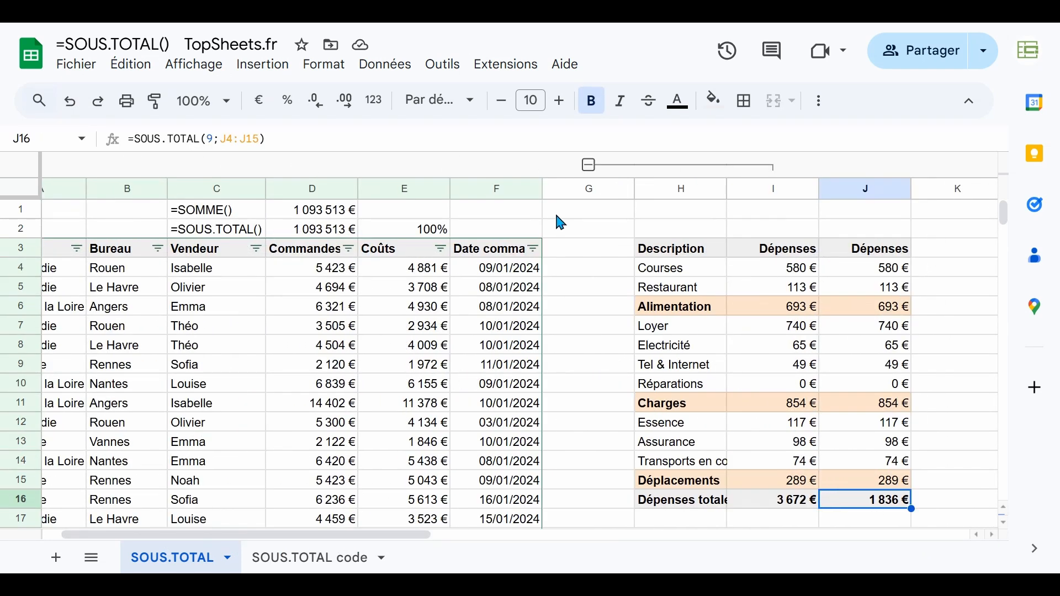
click(599, 293)
scroll(331, 535, left, 2)
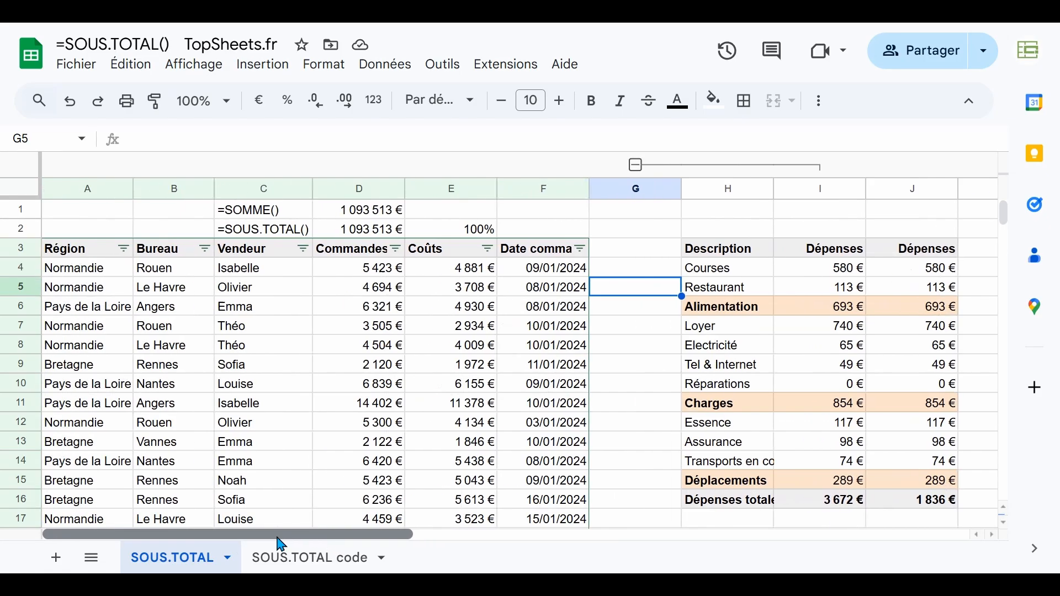
click(354, 231)
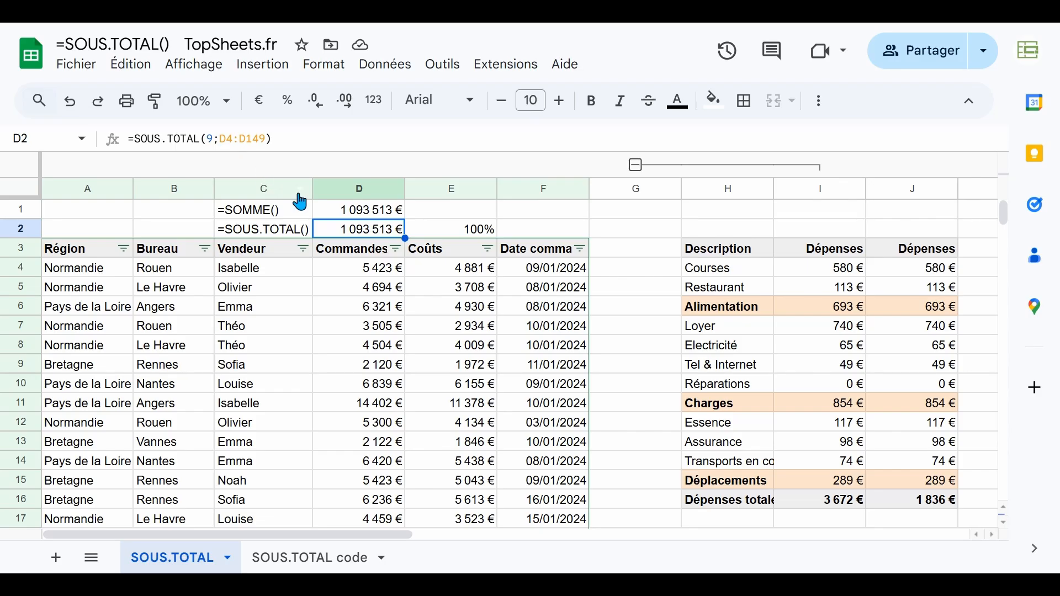
double_click(323, 227)
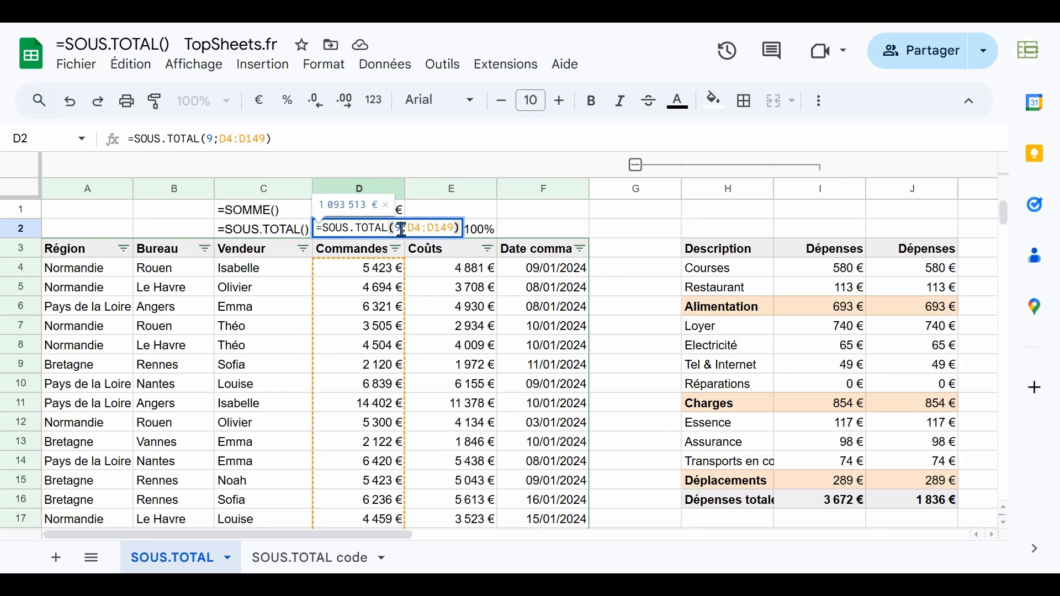
click(403, 229)
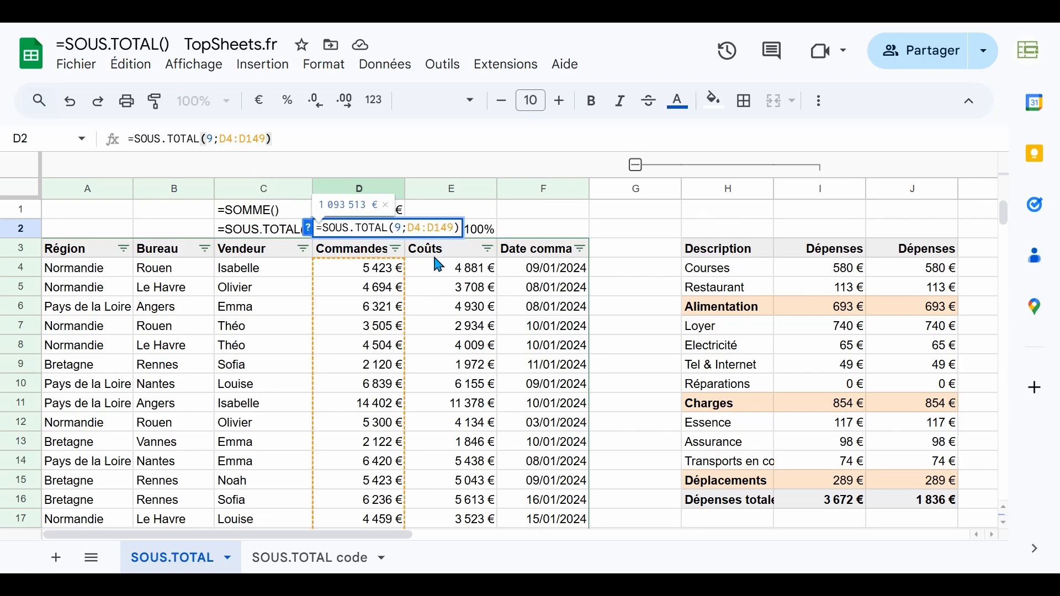
key(shift+F1)
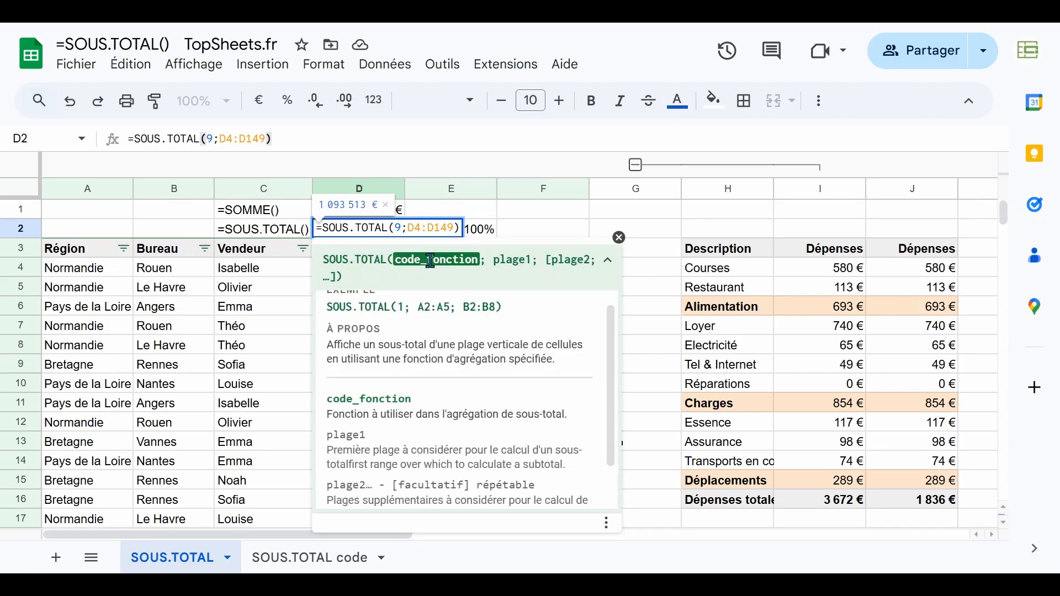
scroll(464, 414, down, 2)
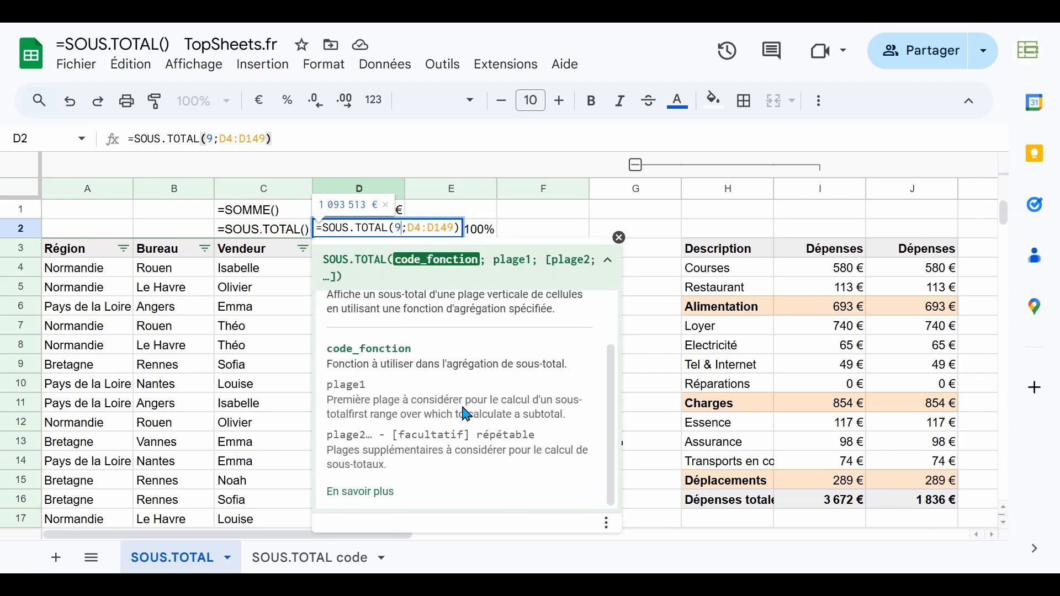
click(381, 492)
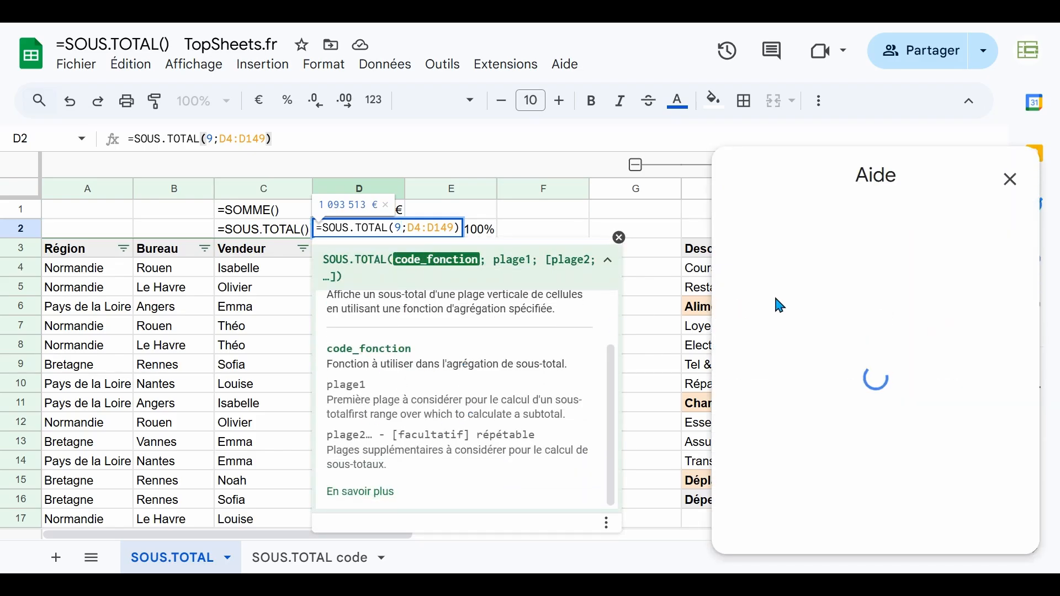
- Examine the code_fonction list in the help, from 1 MOYENNE to 7 ECARTYPE and 9 SOMME, and leave the D2 formula unedited
scroll(882, 371, down, 5)
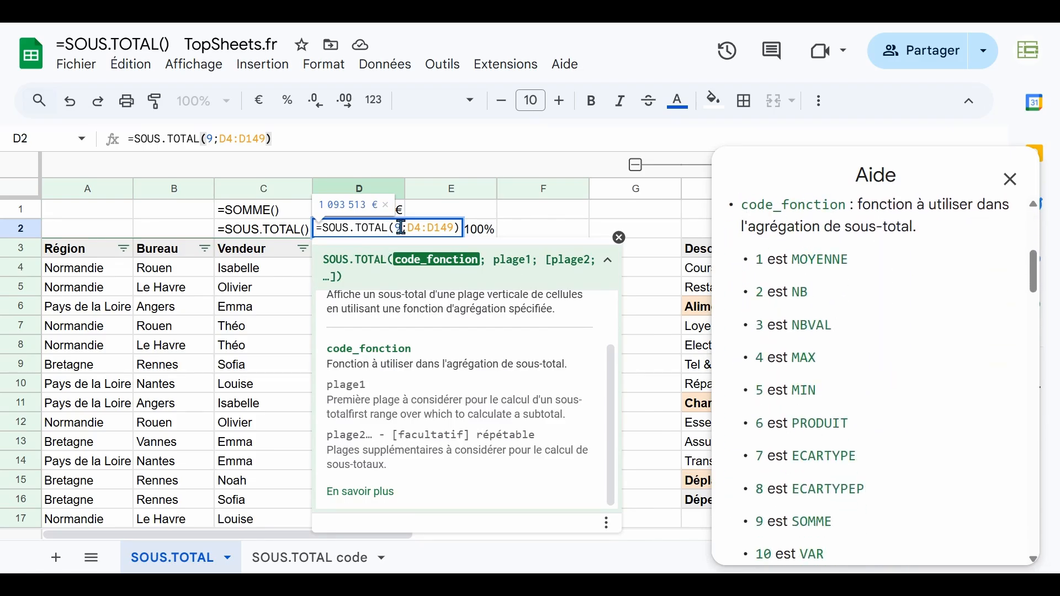
drag(756, 522, 831, 524)
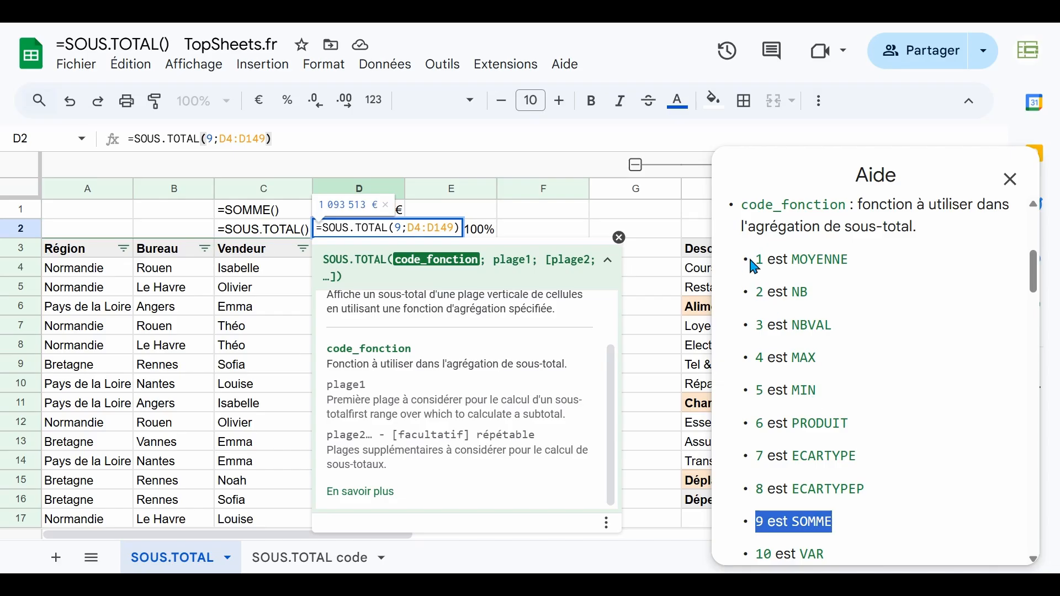
drag(757, 258, 863, 258)
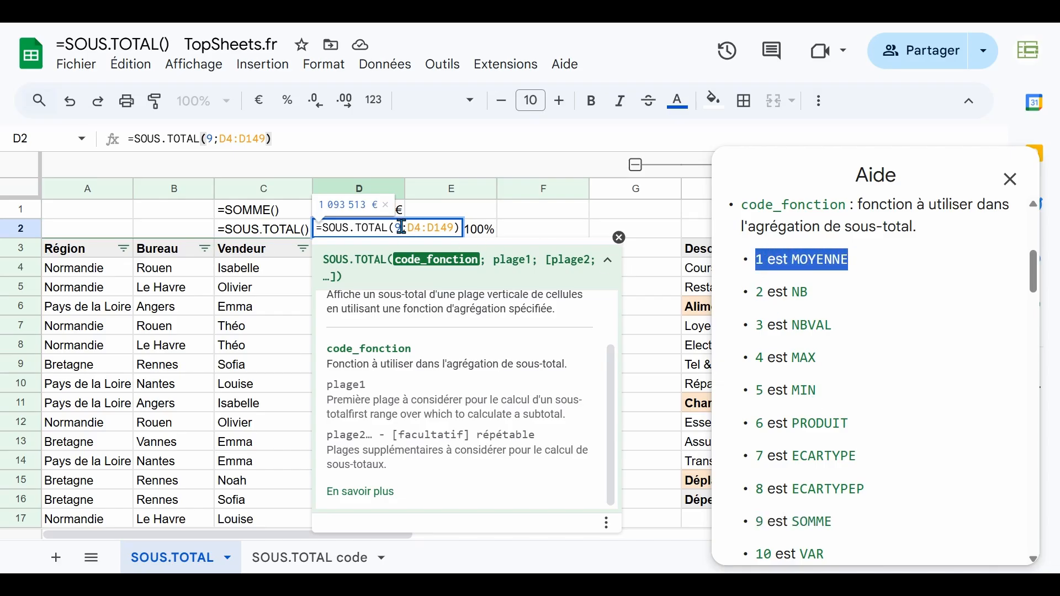
drag(760, 287, 788, 289)
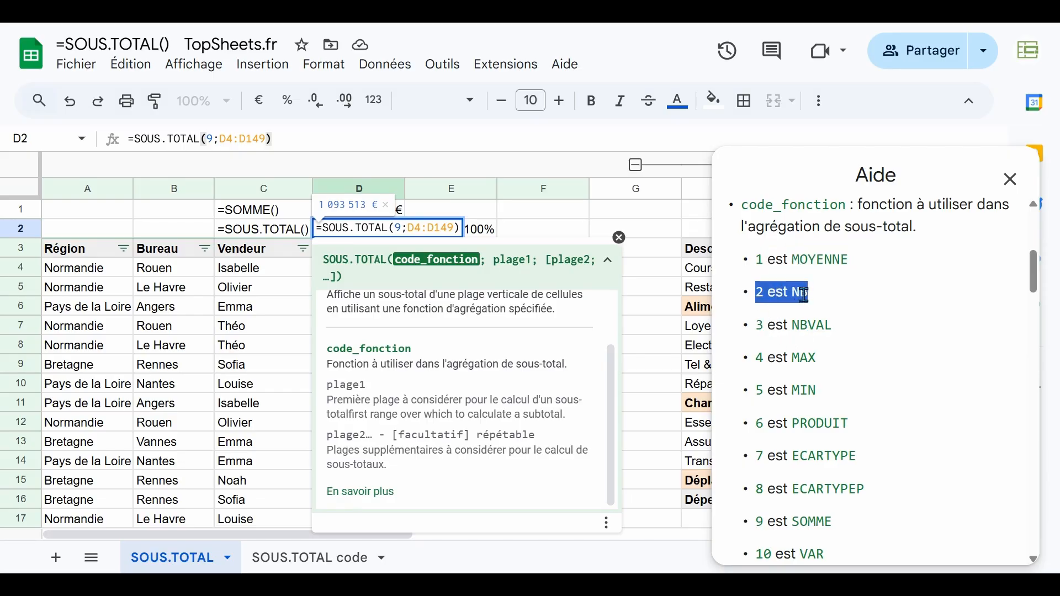
drag(757, 327, 841, 333)
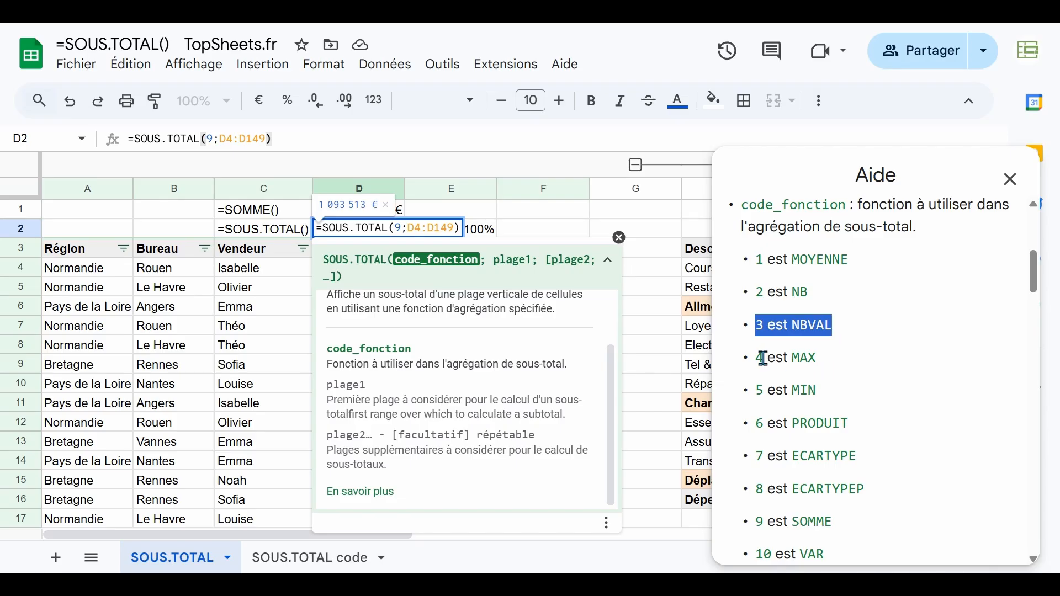
drag(752, 358, 825, 353)
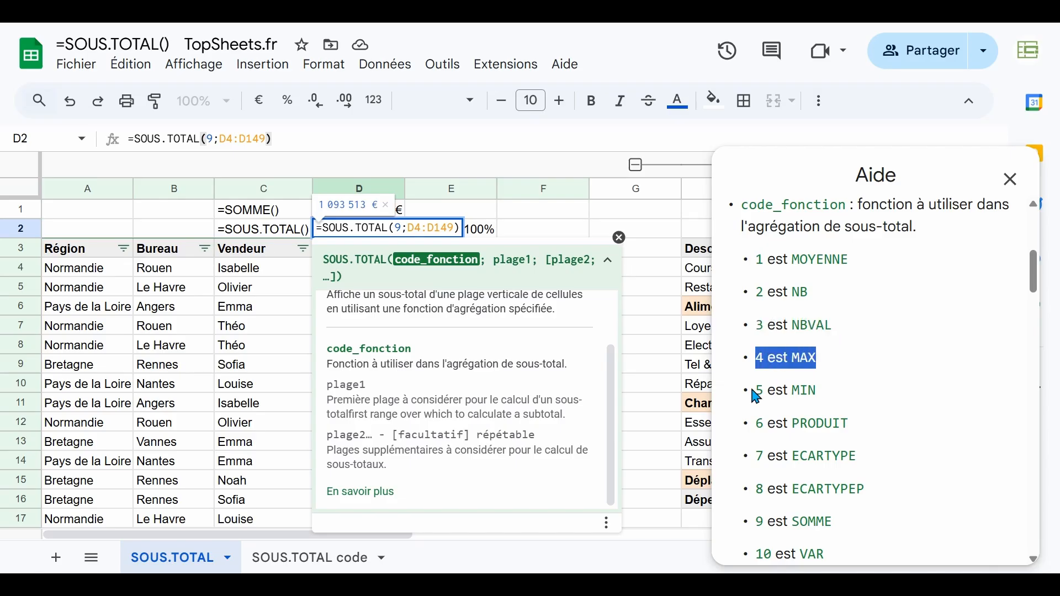
drag(758, 388, 832, 394)
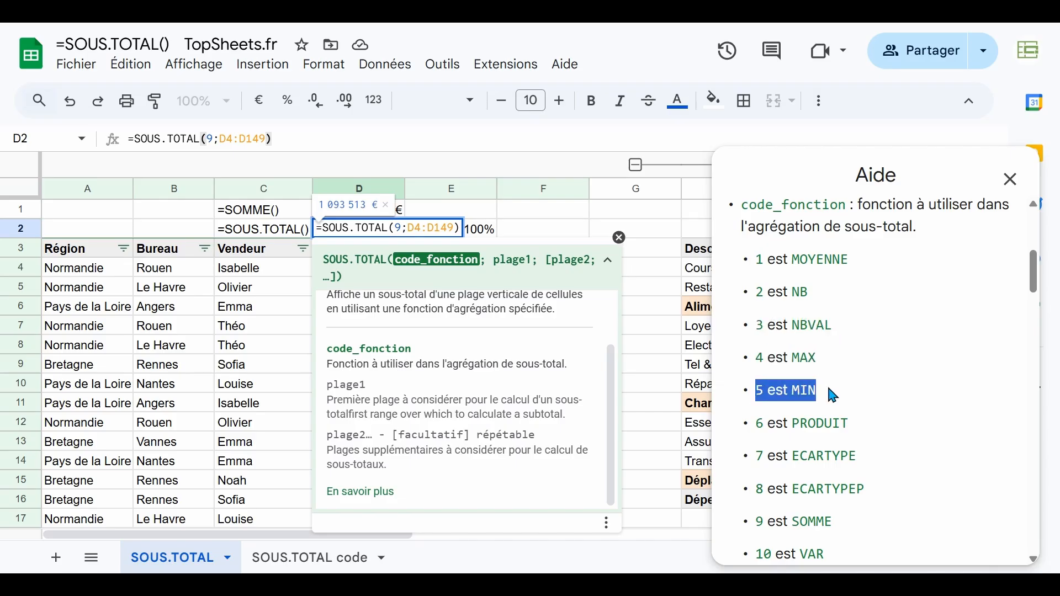
drag(756, 423, 850, 416)
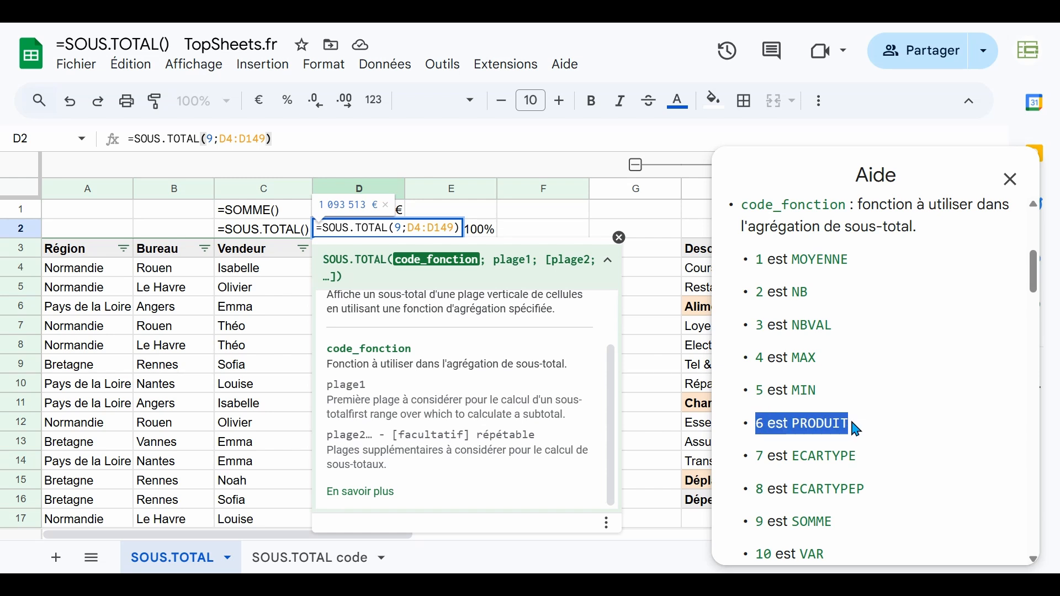
drag(758, 457, 871, 460)
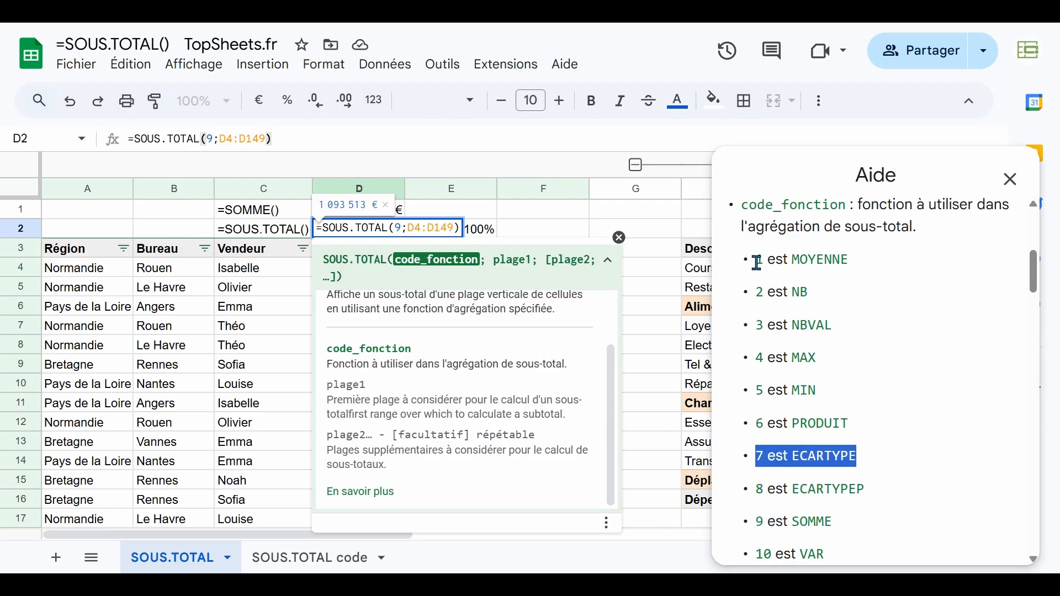
click(436, 227)
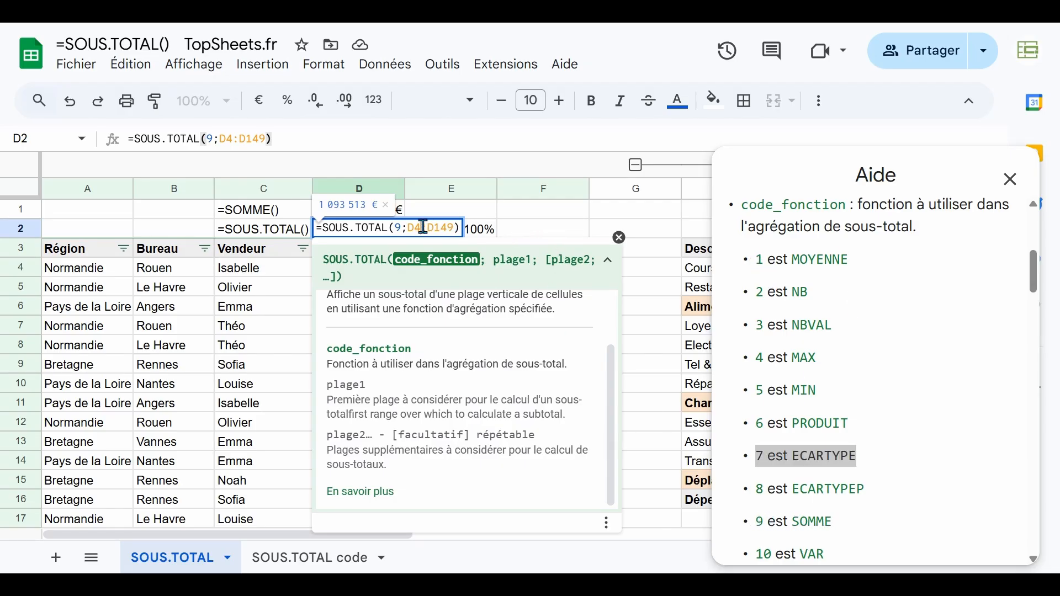
key(Return)
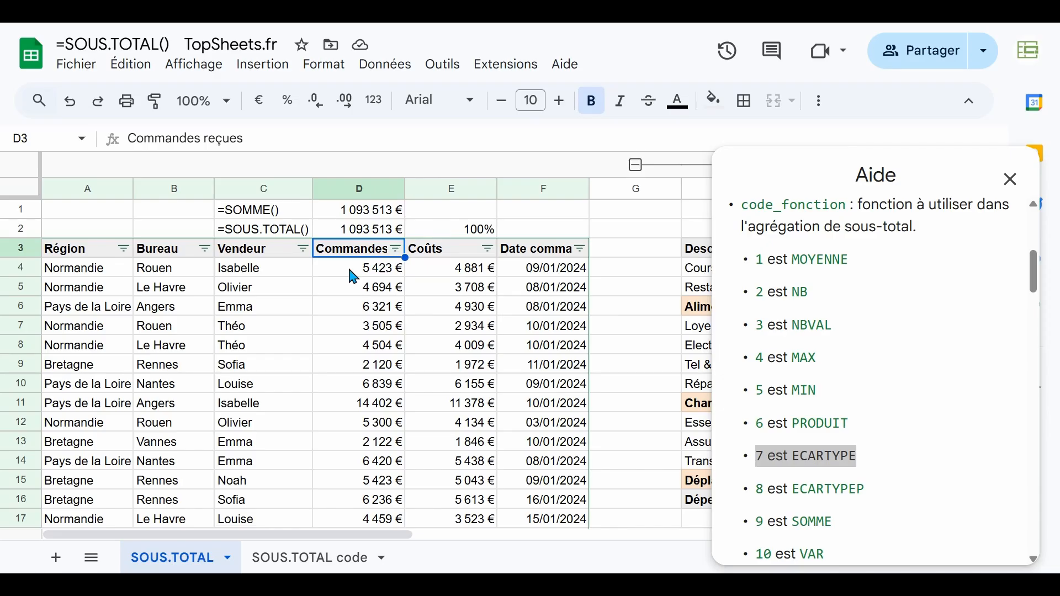
- Change the function code in D2 to 1 for the average, giving =SOUS.TOTAL(1;D4:D149)
click(340, 236)
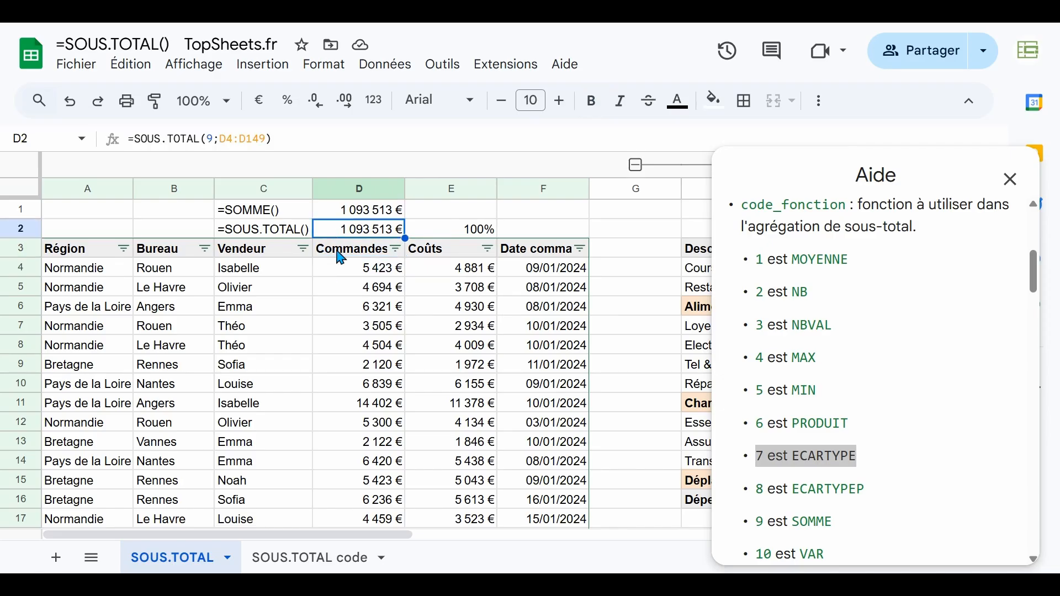
click(213, 136)
key(BackSpace)
text(1)
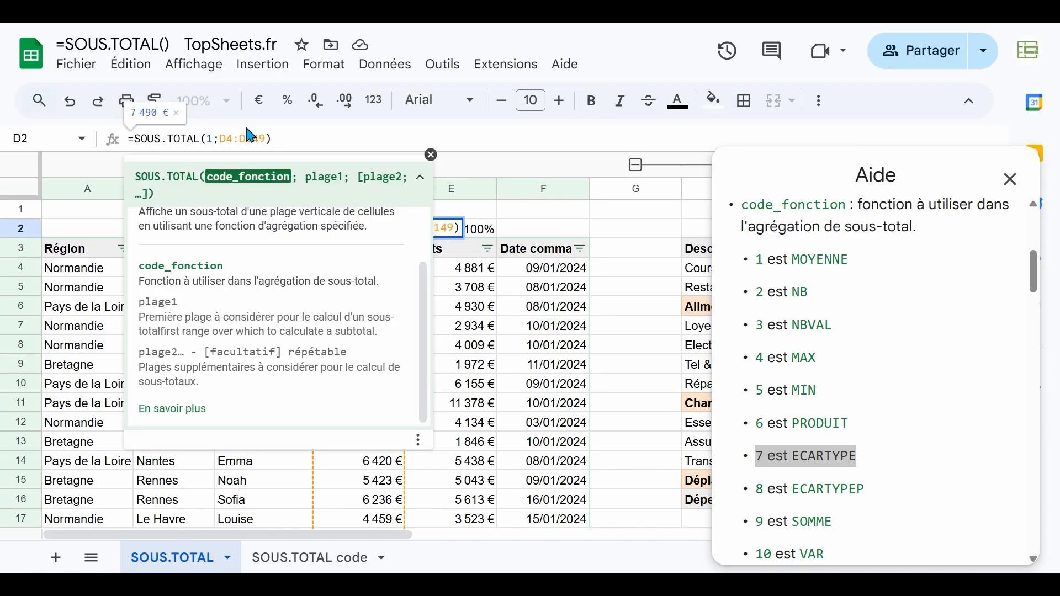
key(Return)
key(Up)
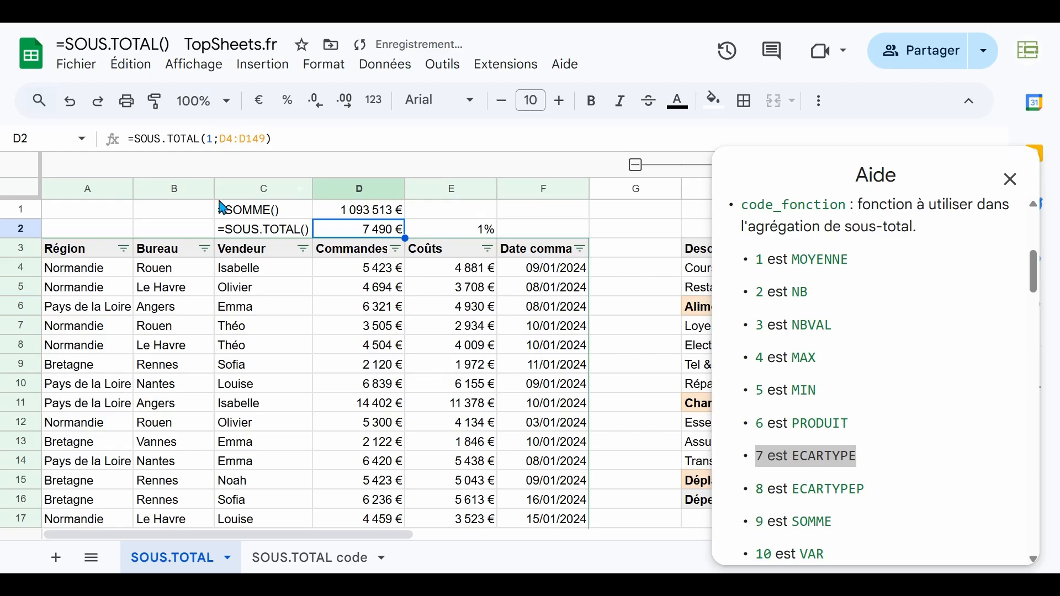
- Filter the Région column to show only Bretagne and check the SOUS.TOTAL average in D2
click(124, 249)
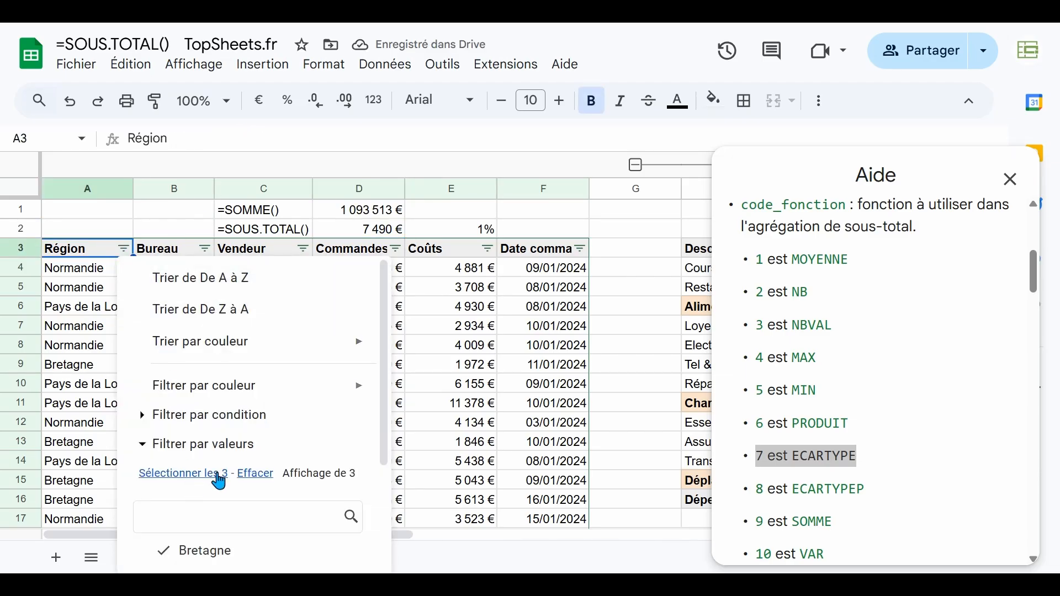
scroll(217, 472, down, 2)
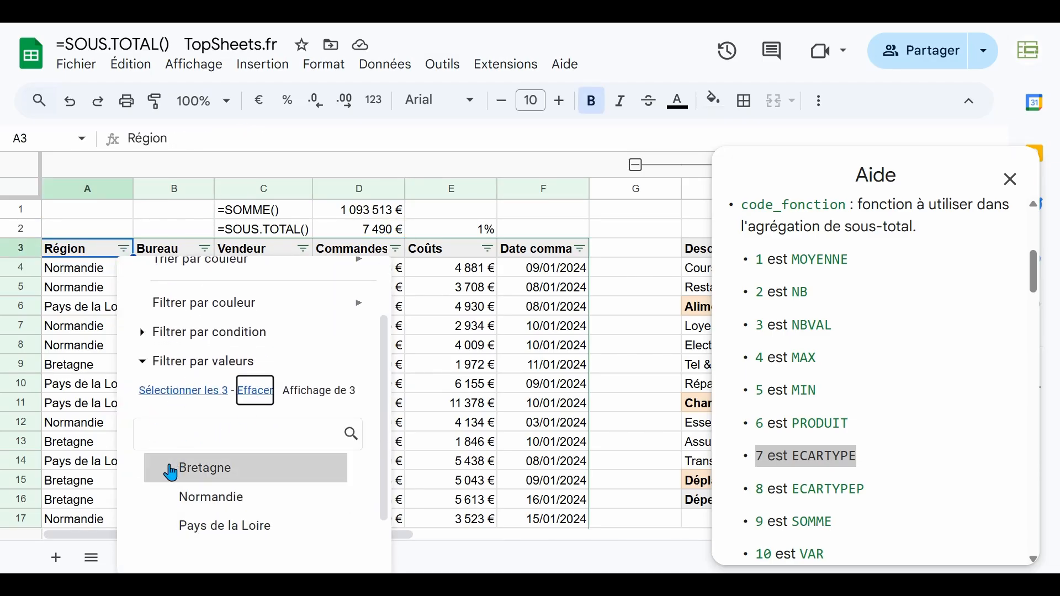
click(171, 469)
scroll(386, 539, down, 1)
click(353, 553)
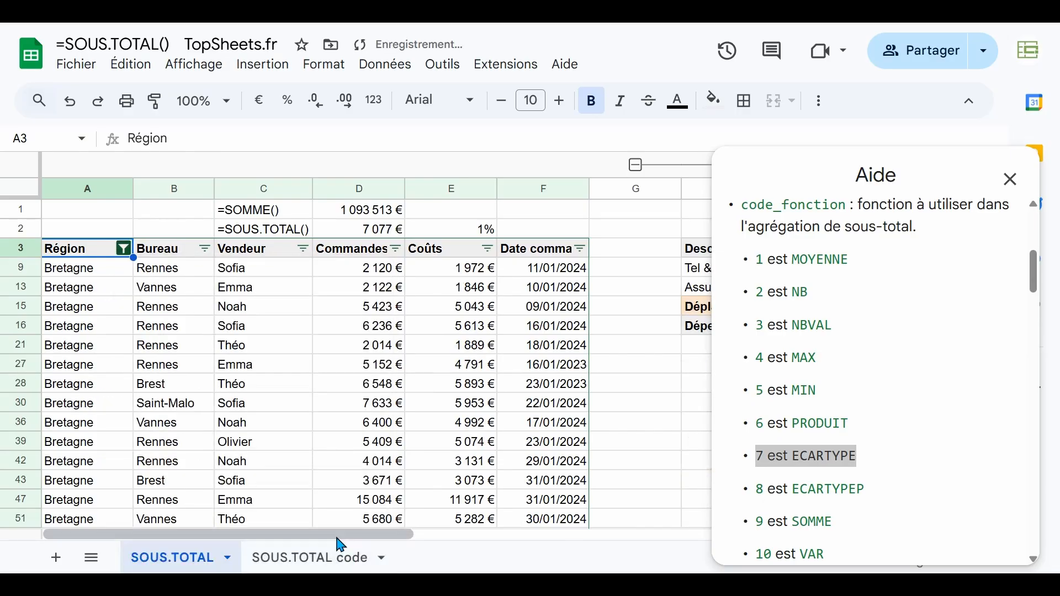
click(353, 232)
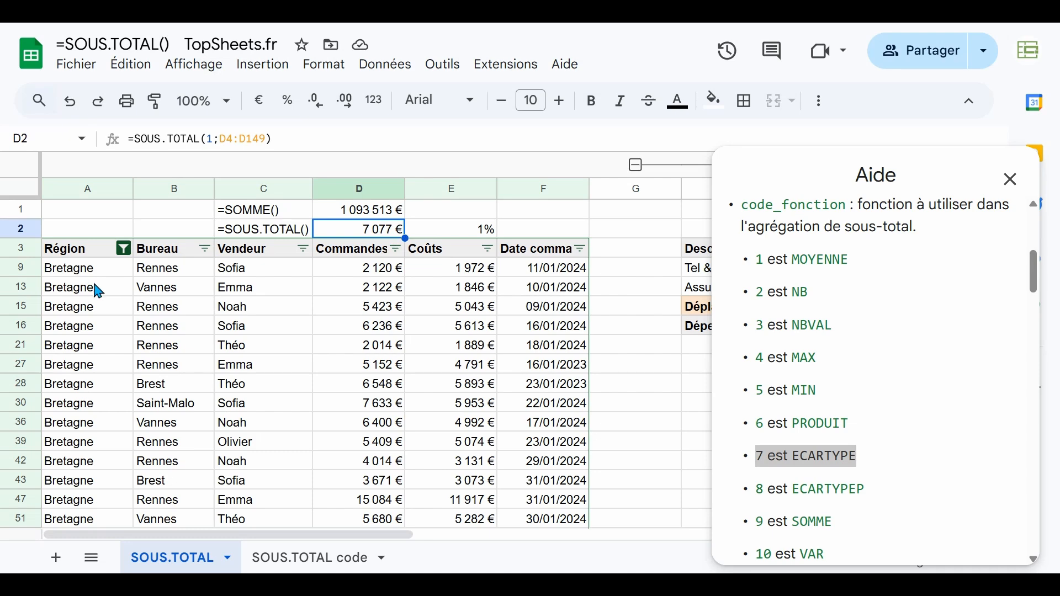
- Remove the Bretagne filter by selecting all three values of the Région column again
click(123, 250)
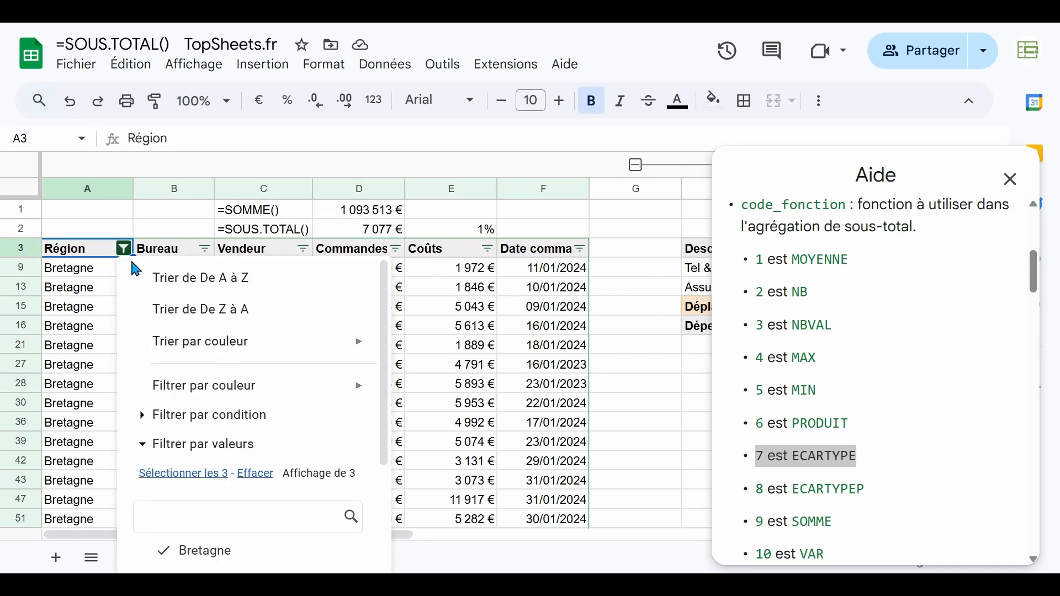
click(209, 477)
scroll(387, 528, down, 3)
click(328, 542)
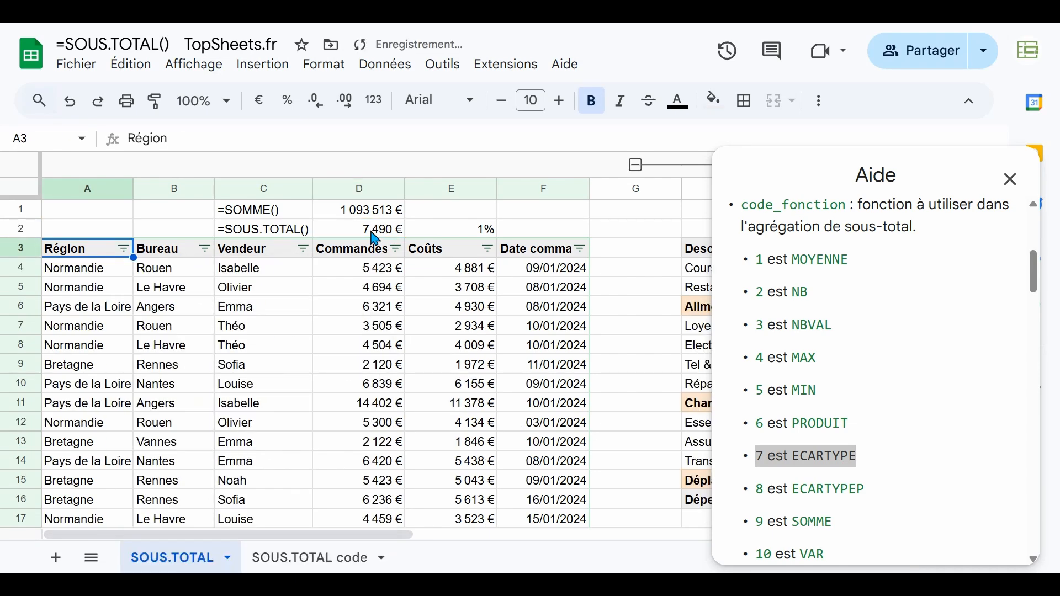
- Check the ratio formula in E2 and the function code of the SOUS.TOTAL formula in D2
click(358, 235)
click(452, 231)
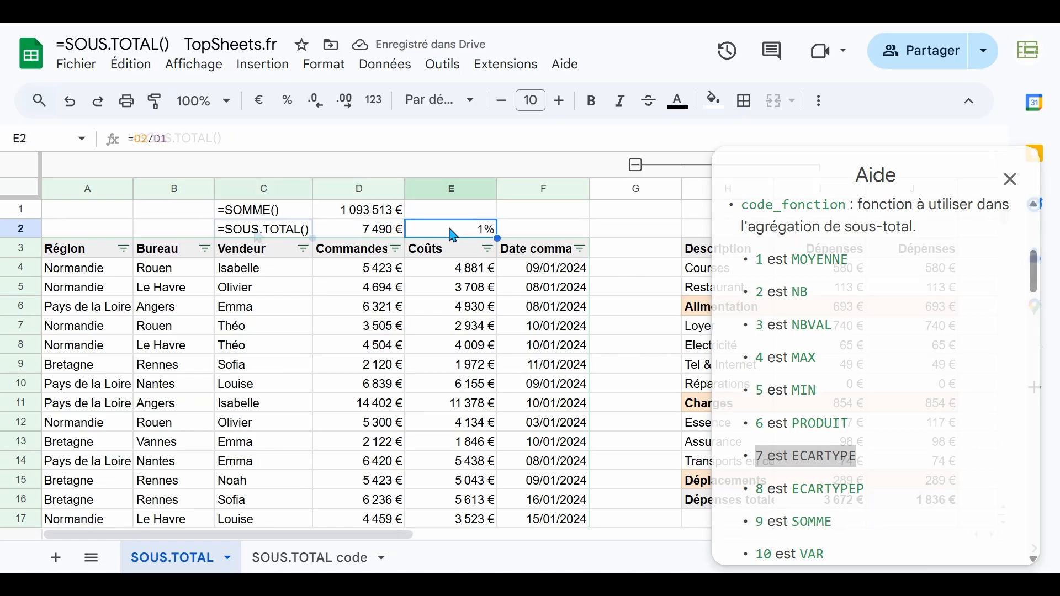
click(250, 234)
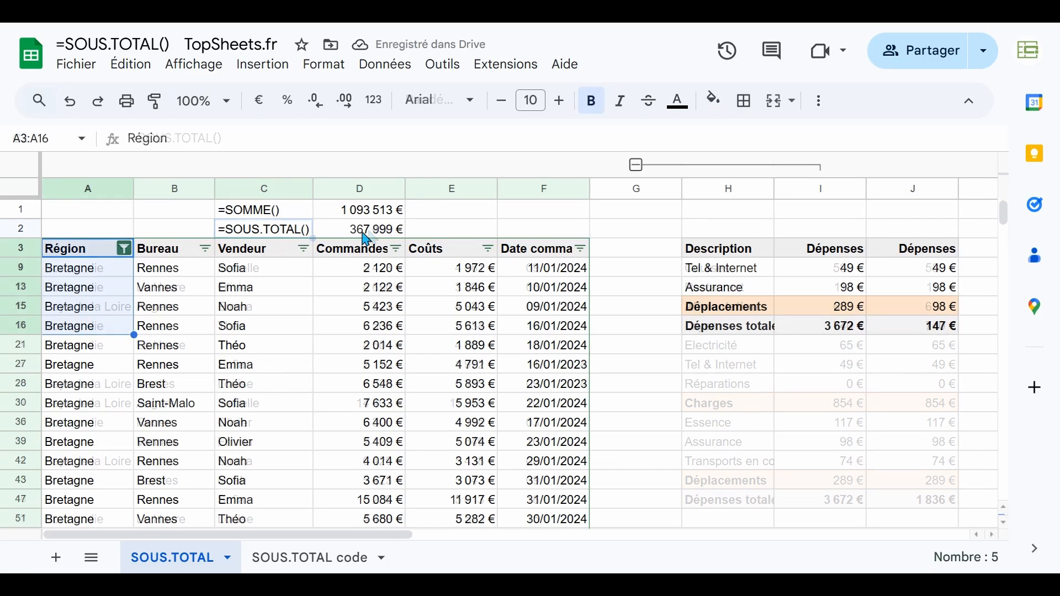
click(366, 235)
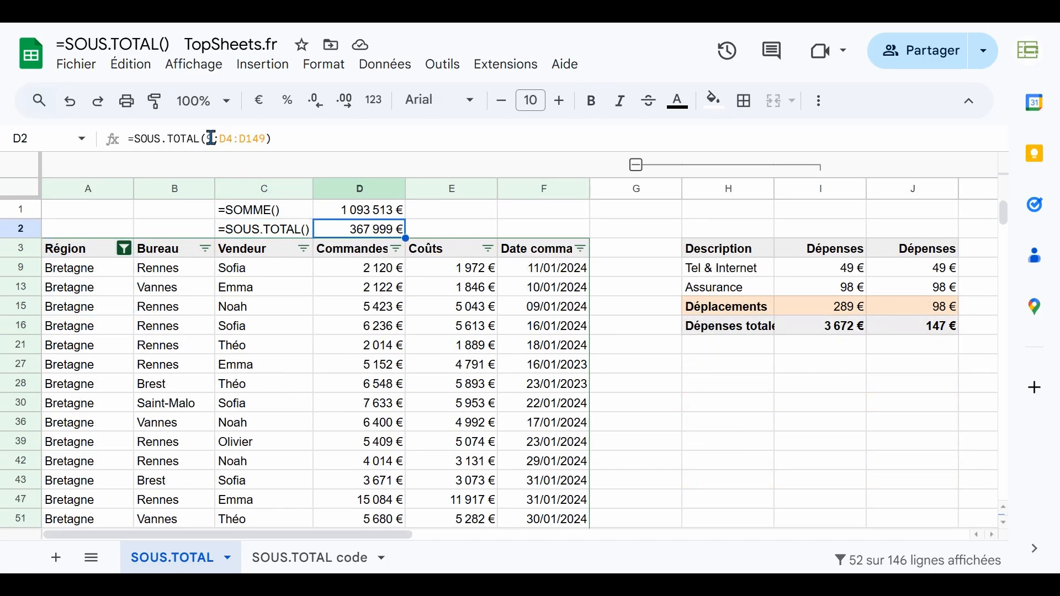